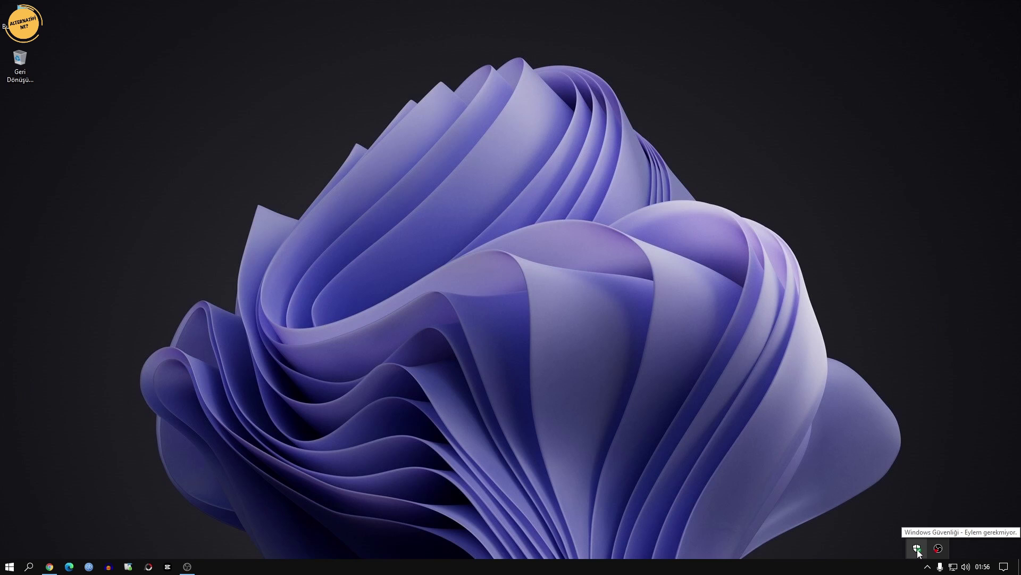
# Check the protection status overview in Windows Security, close it and refresh the desktop.
pyautogui.click(918, 549)
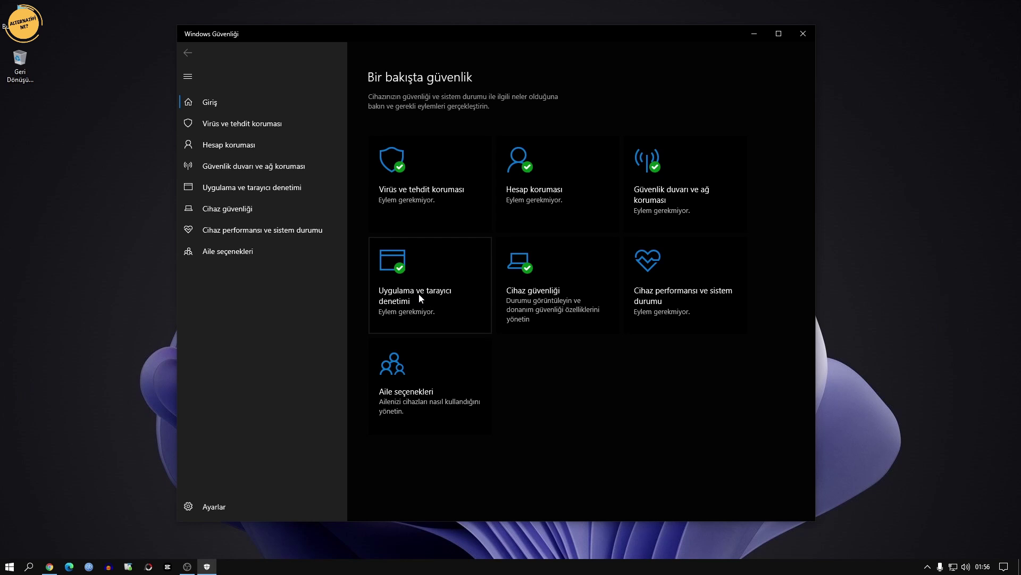
pyautogui.click(804, 35)
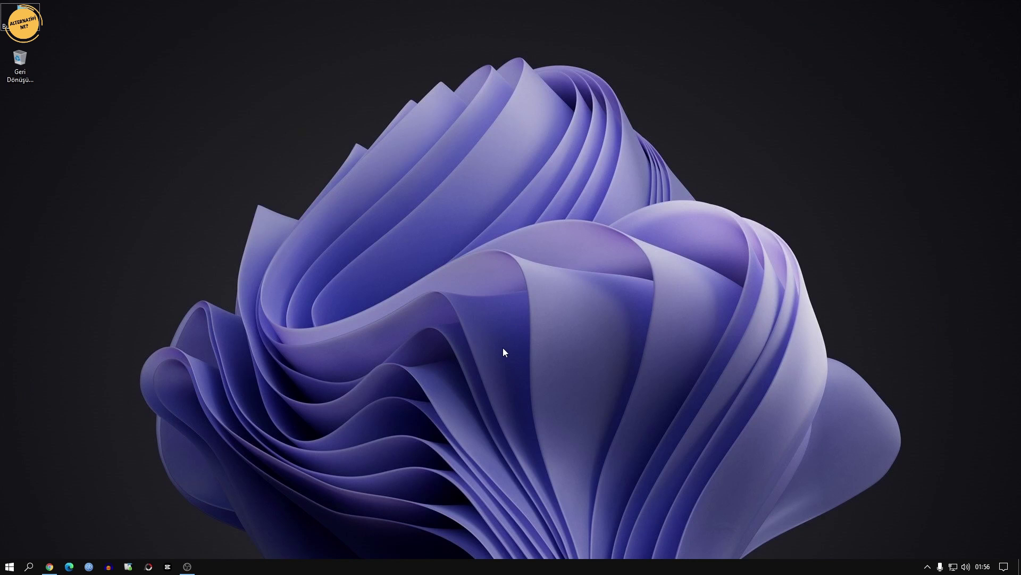
pyautogui.rightClick(501, 280)
pyautogui.click(534, 311)
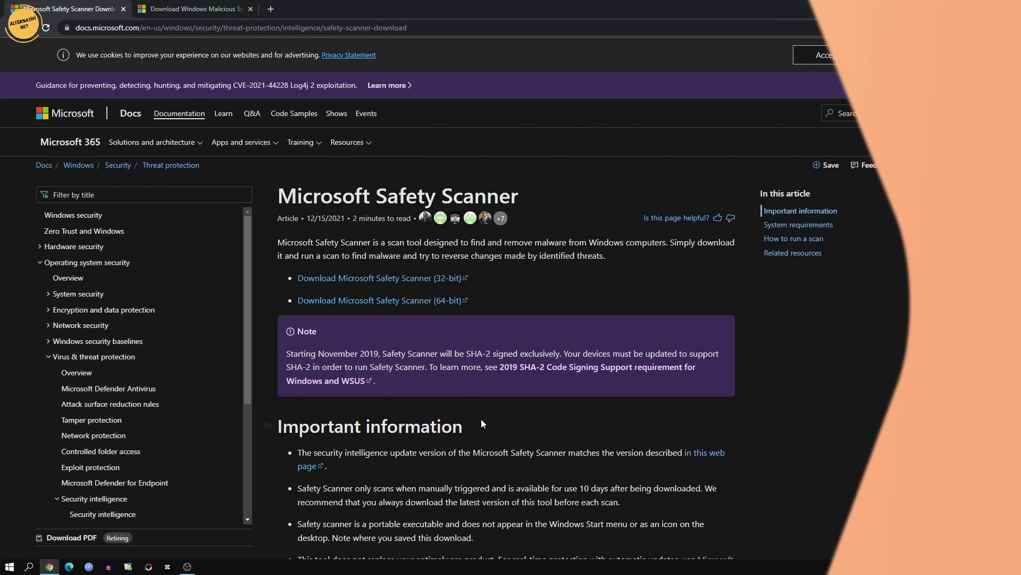
# Examine the introduction of the Microsoft Safety Scanner article in Chrome, including its purpose and download options.
pyautogui.scroll(-1, 504, 378)
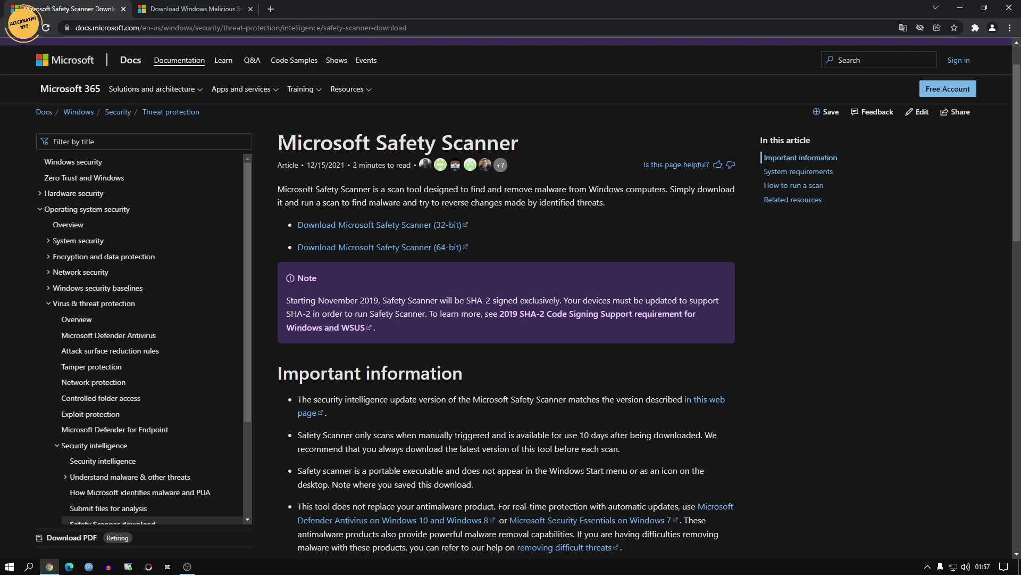
pyautogui.moveTo(280, 141); pyautogui.dragTo(522, 139)
pyautogui.click(497, 211)
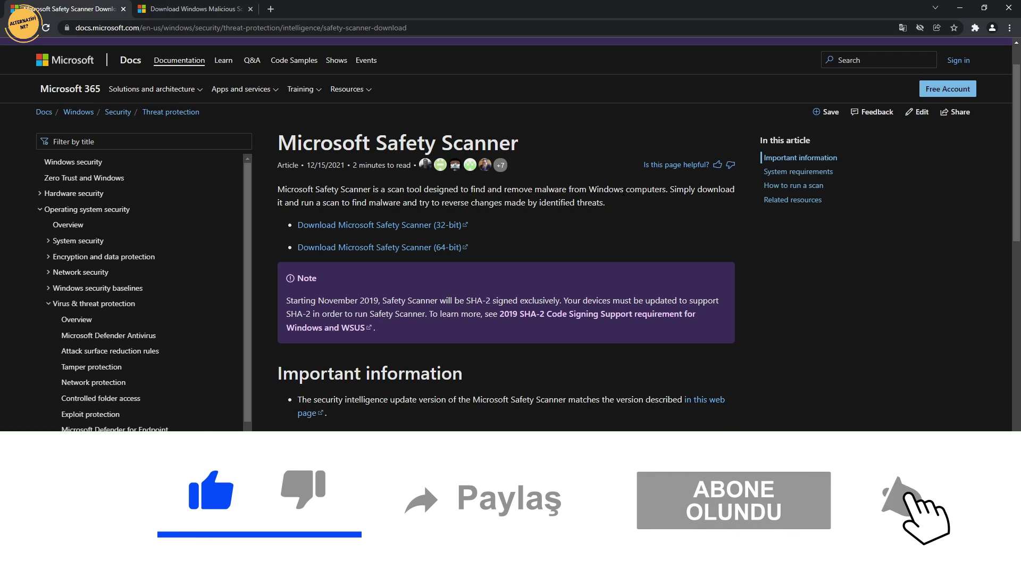
pyautogui.moveTo(589, 190); pyautogui.dragTo(643, 186)
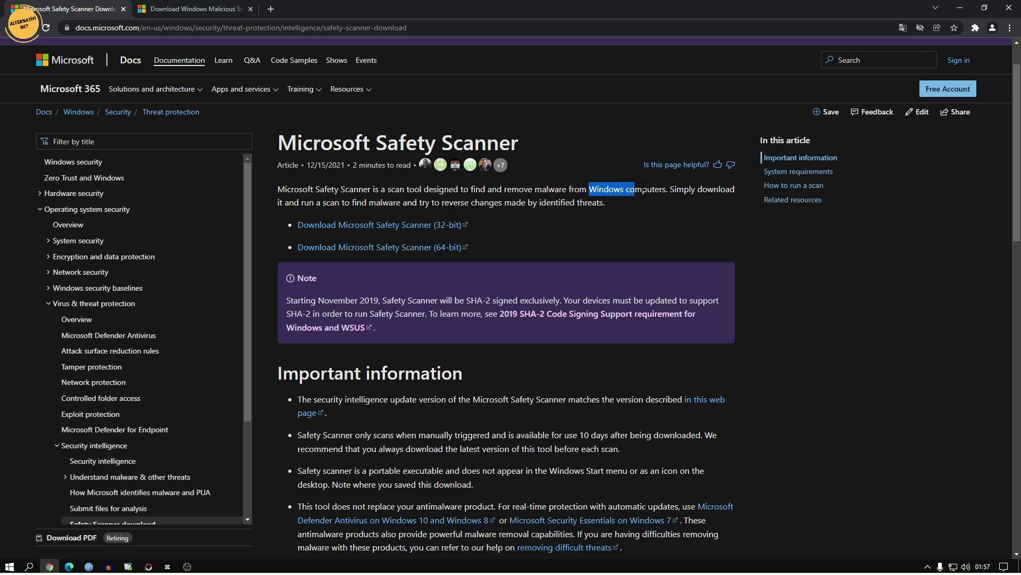
pyautogui.click(671, 188)
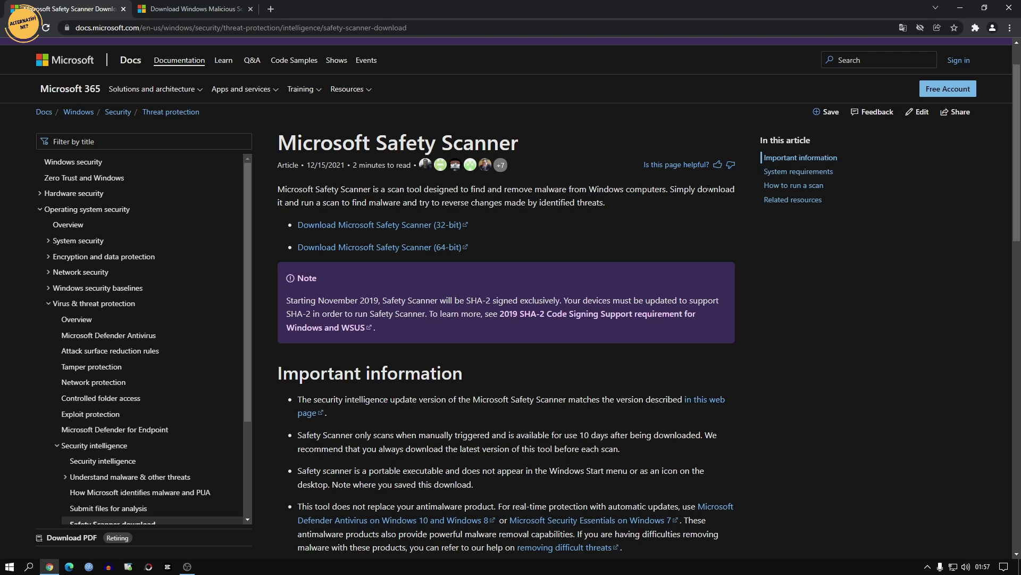
pyautogui.moveTo(671, 188); pyautogui.dragTo(719, 189)
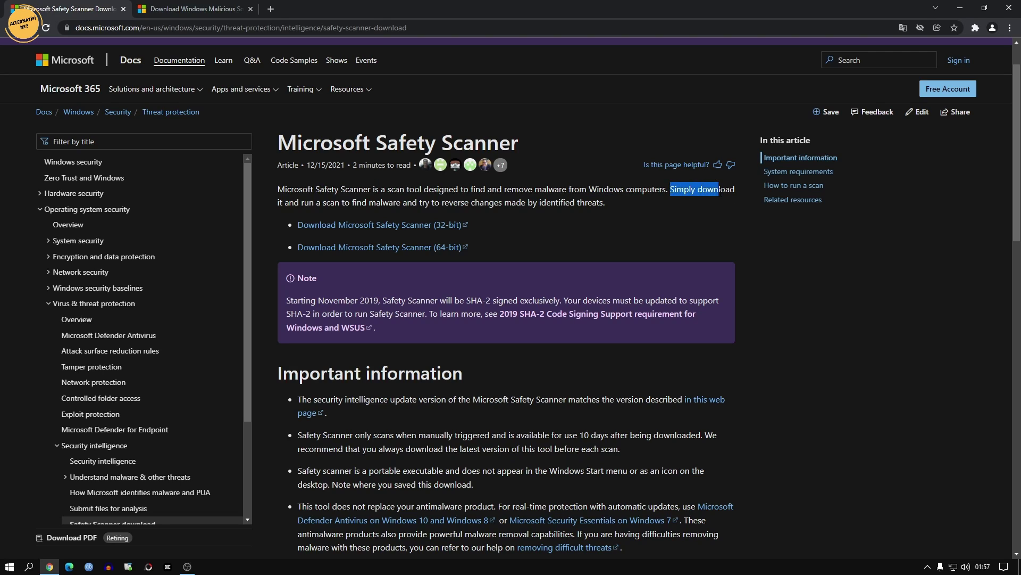
pyautogui.click(710, 218)
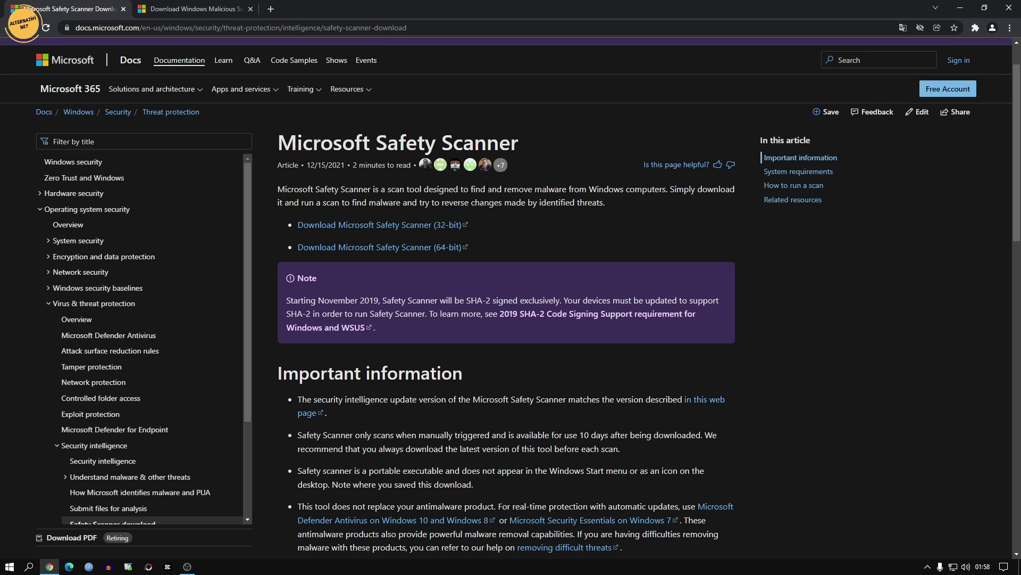
pyautogui.moveTo(488, 187); pyautogui.dragTo(534, 189)
pyautogui.click(549, 227)
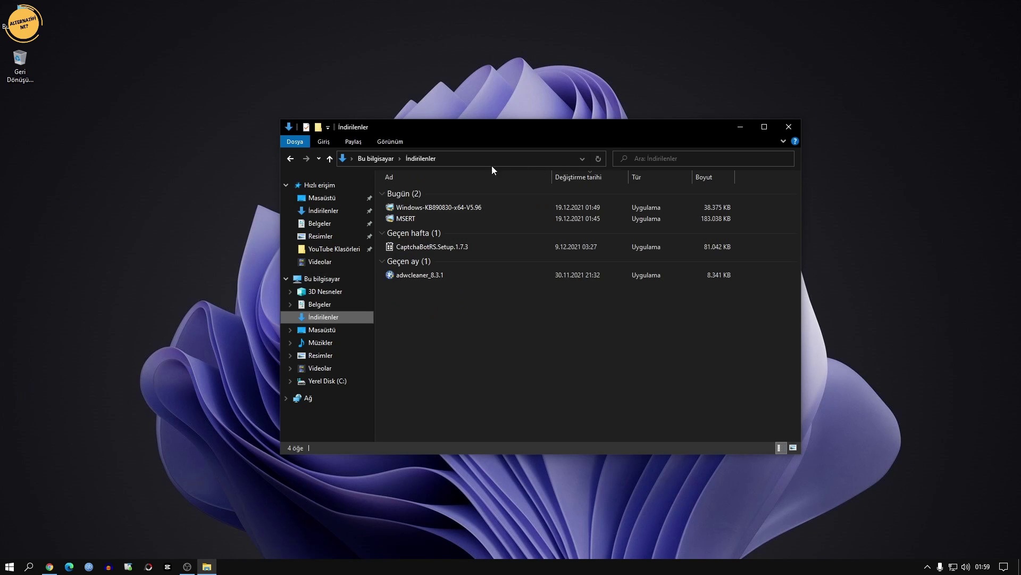
# Launch MSERT from the İndirilenler folder, accept the license terms and proceed to the scan type selection.
pyautogui.doubleClick(442, 219)
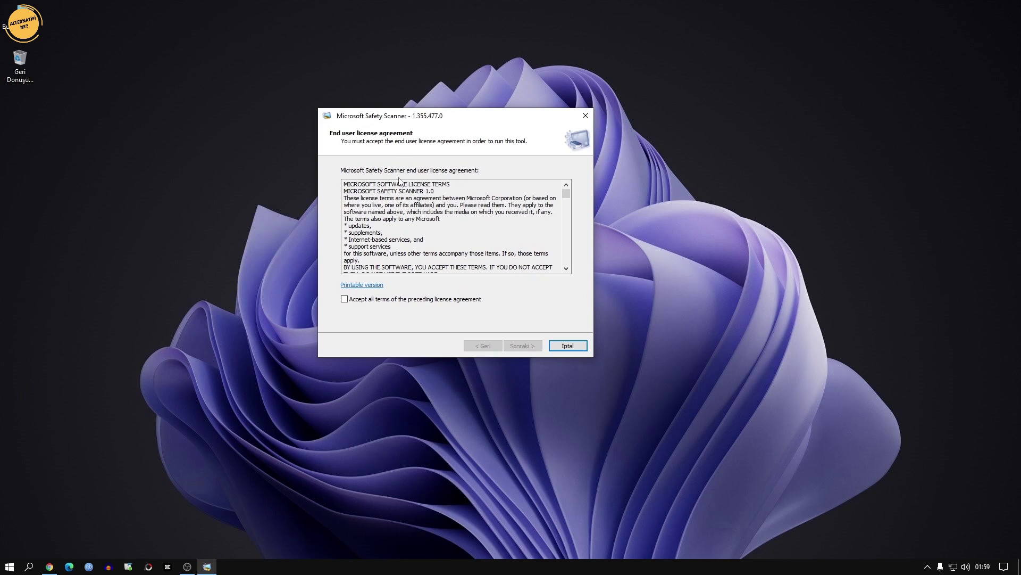
pyautogui.click(377, 299)
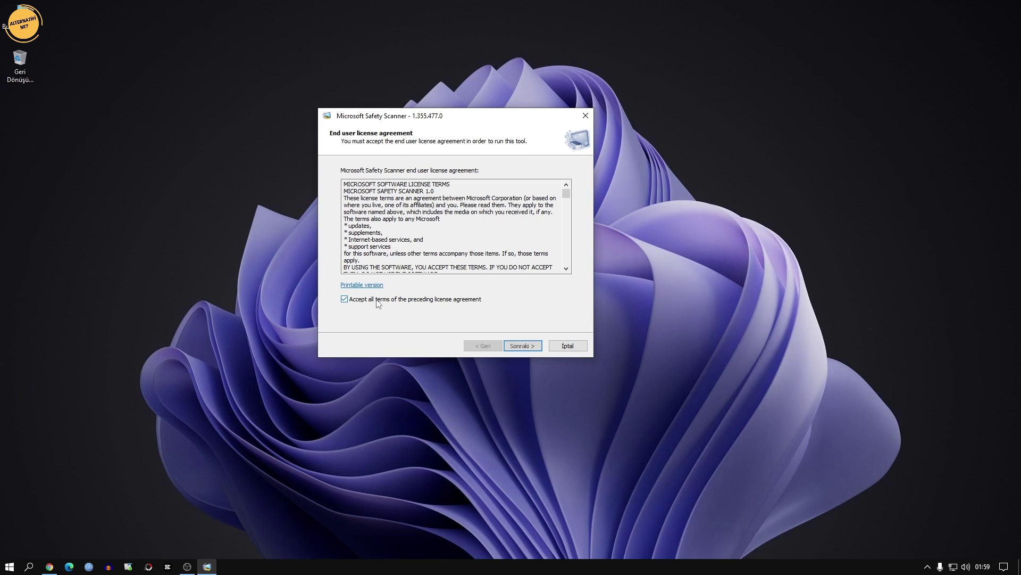
pyautogui.click(529, 348)
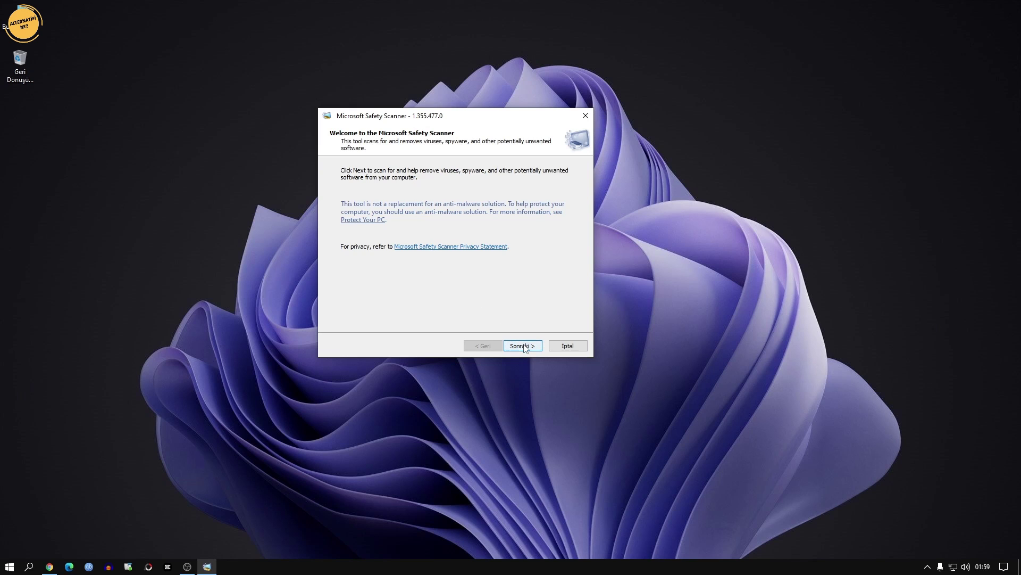
pyautogui.click(523, 347)
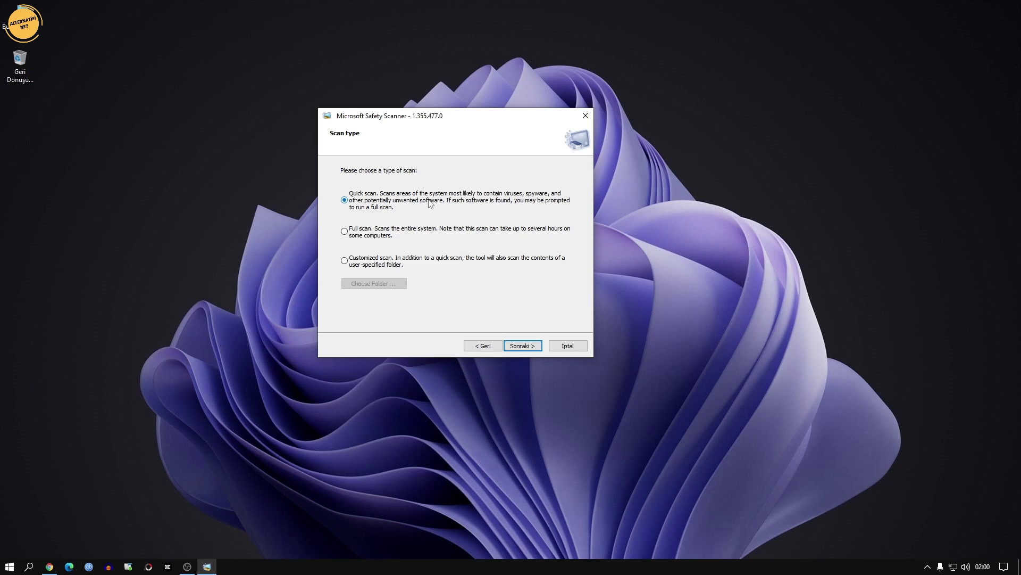
pyautogui.click(344, 231)
pyautogui.click(365, 262)
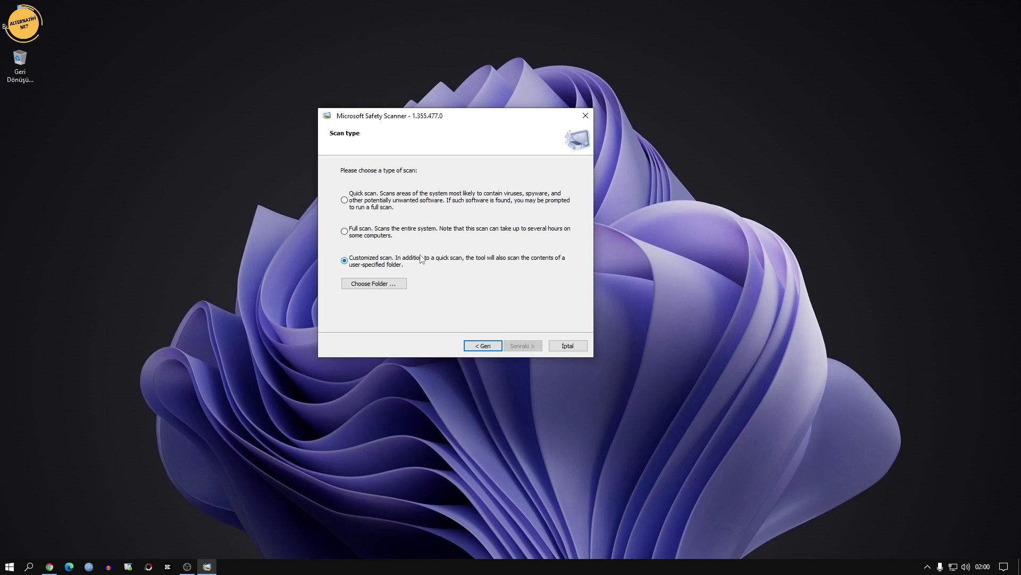
pyautogui.click(389, 283)
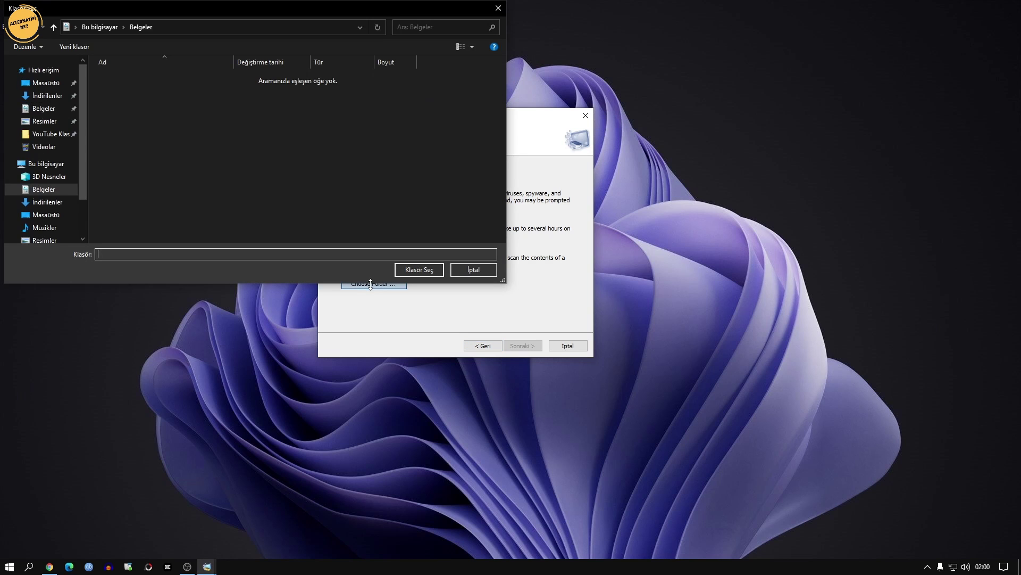
pyautogui.click(55, 134)
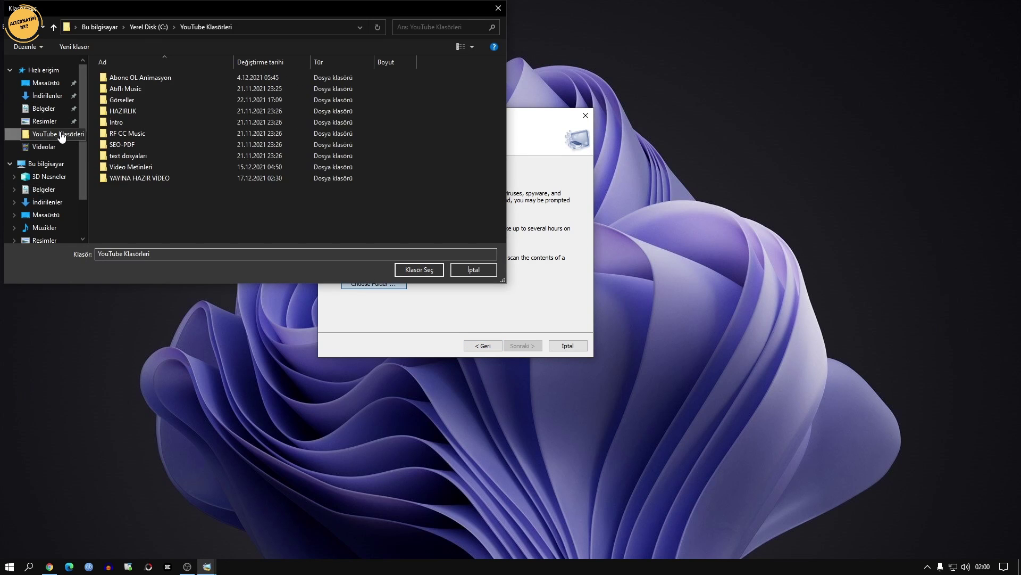
pyautogui.doubleClick(145, 101)
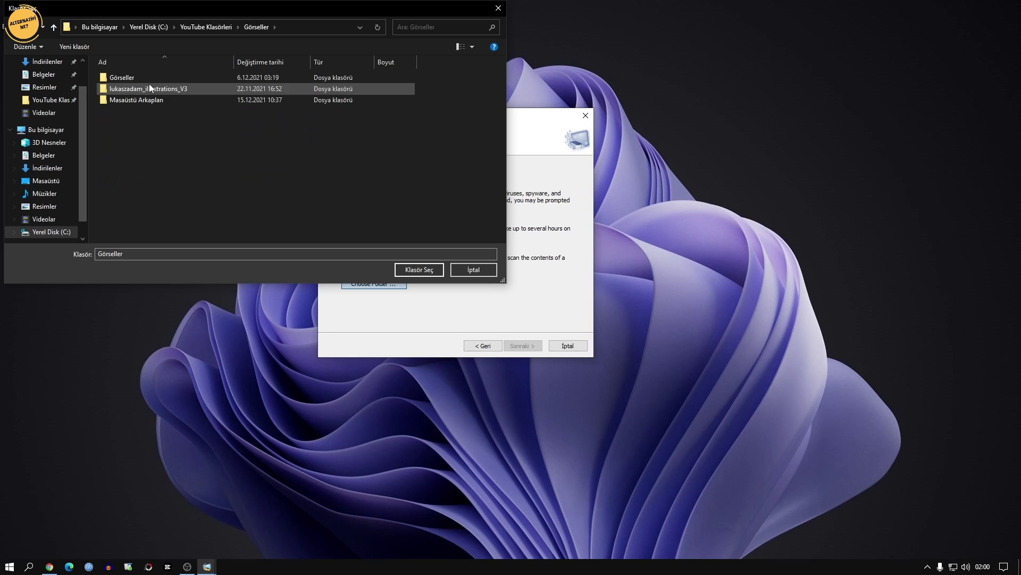
pyautogui.doubleClick(150, 81)
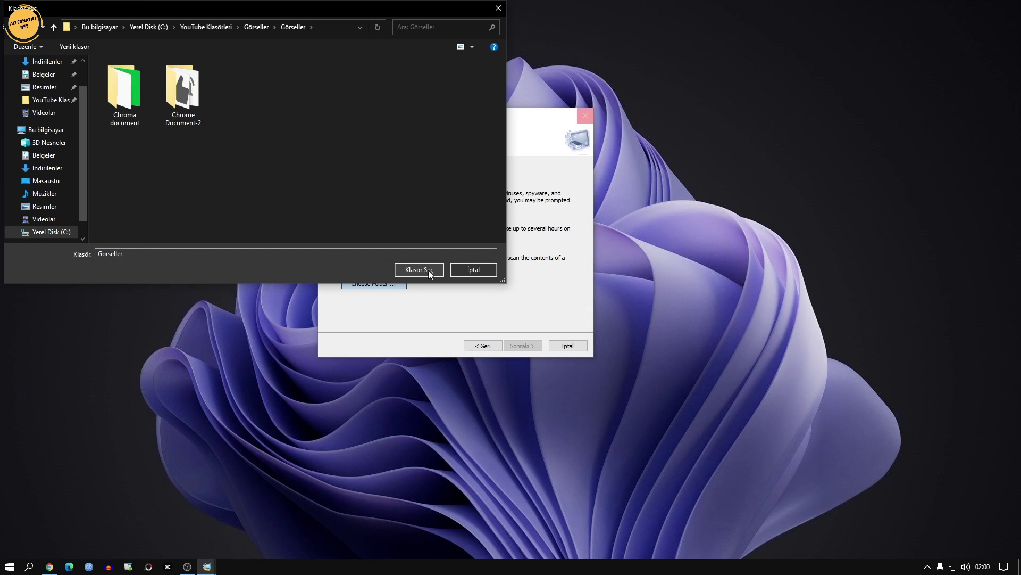
pyautogui.click(471, 270)
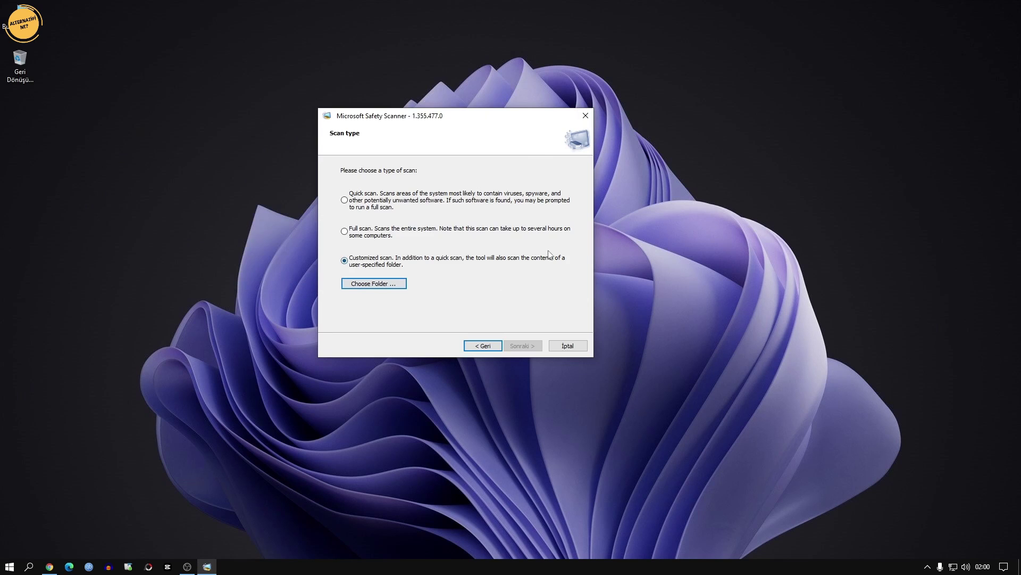
# Run a quick scan with Microsoft Safety Scanner and finish the wizard once the scan is complete.
pyautogui.click(345, 202)
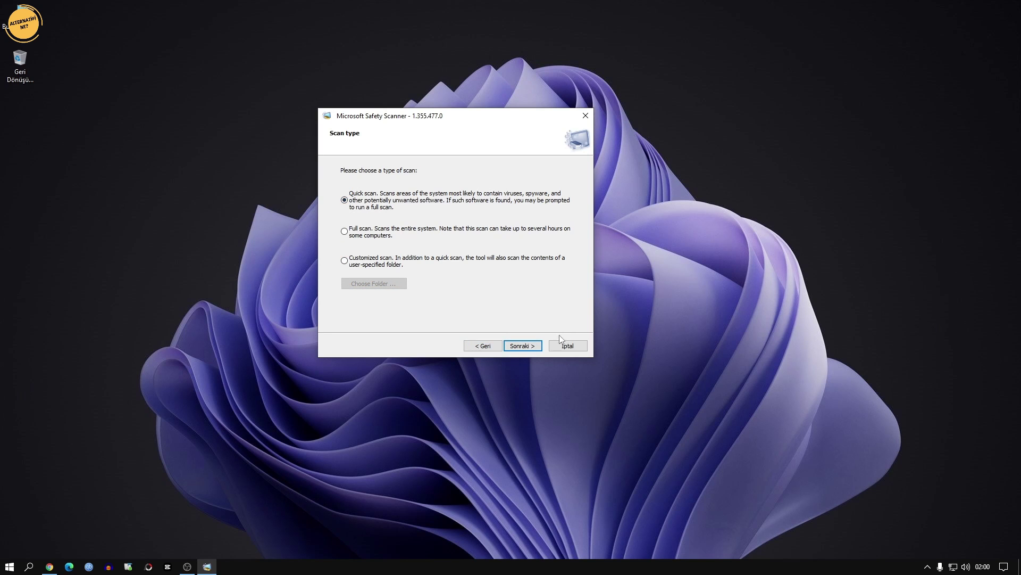
pyautogui.click(521, 345)
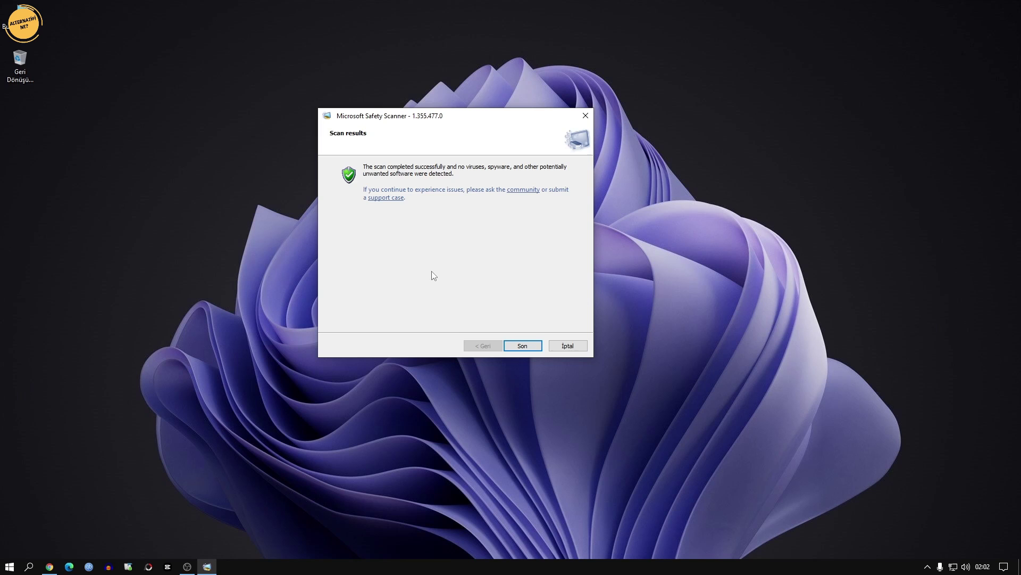
pyautogui.click(522, 346)
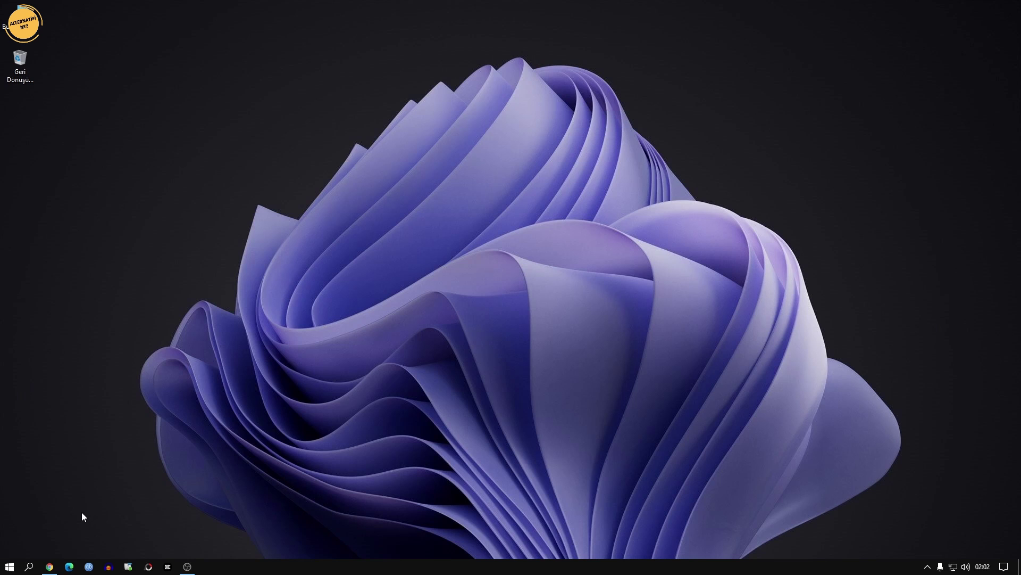
# Switch to Chrome and bring up the download page of the Windows Malicious Software Removal Tool 64-bit.
pyautogui.click(49, 566)
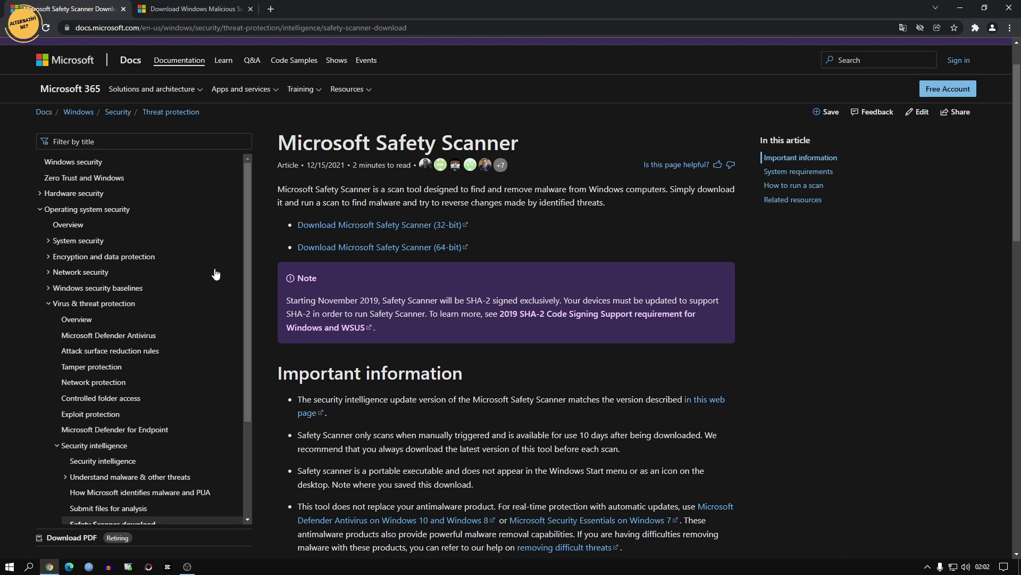
pyautogui.click(170, 8)
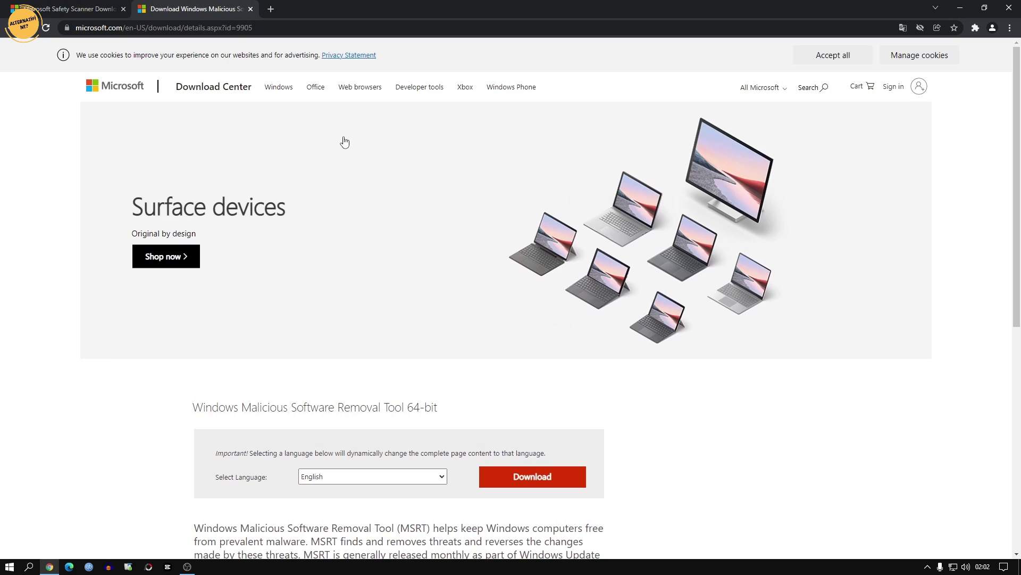
pyautogui.scroll(-1, 214, 360)
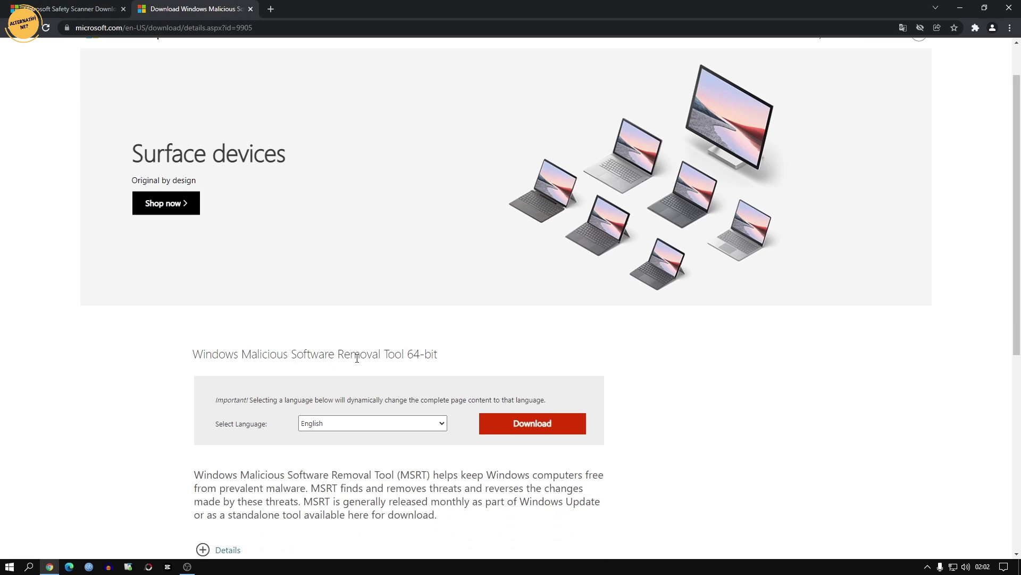
pyautogui.moveTo(407, 355); pyautogui.dragTo(452, 358)
pyautogui.click(509, 354)
pyautogui.scroll(-1, 498, 346)
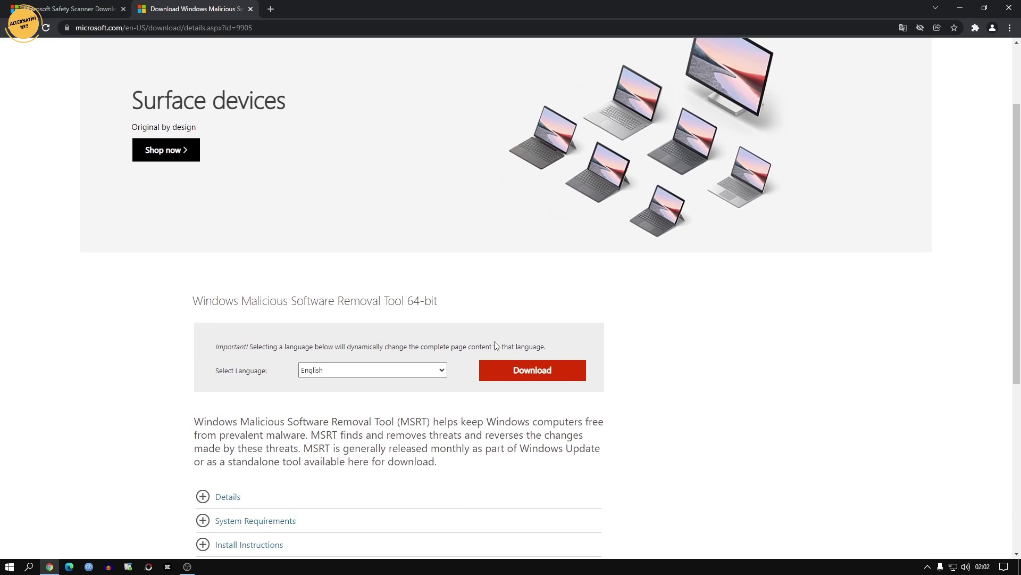
# Set the download language of the Malicious Software Removal Tool page to Türkçe.
pyautogui.scroll(-1, 461, 327)
pyautogui.click(441, 317)
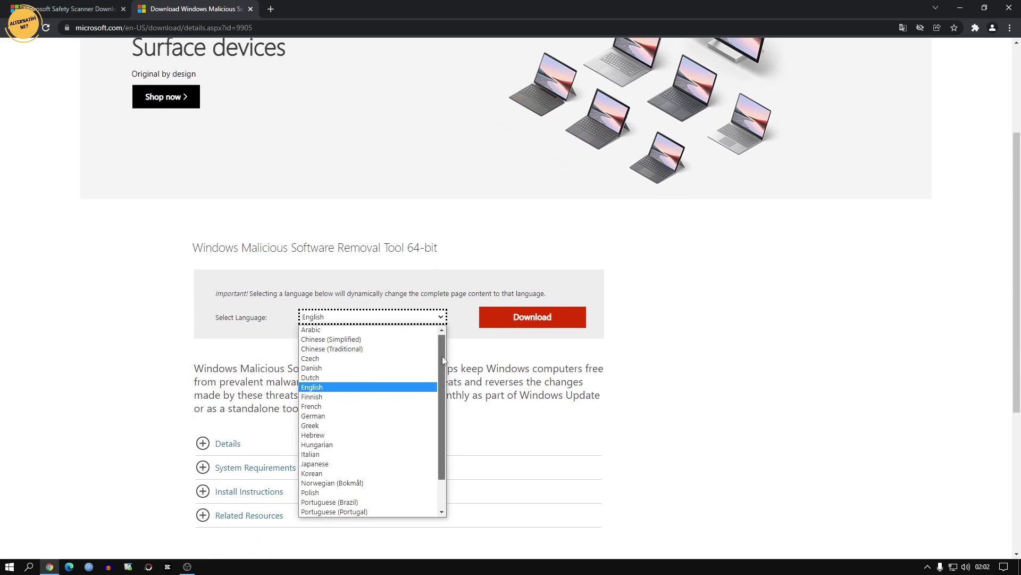
pyautogui.scroll(-2, 442, 356)
pyautogui.click(372, 511)
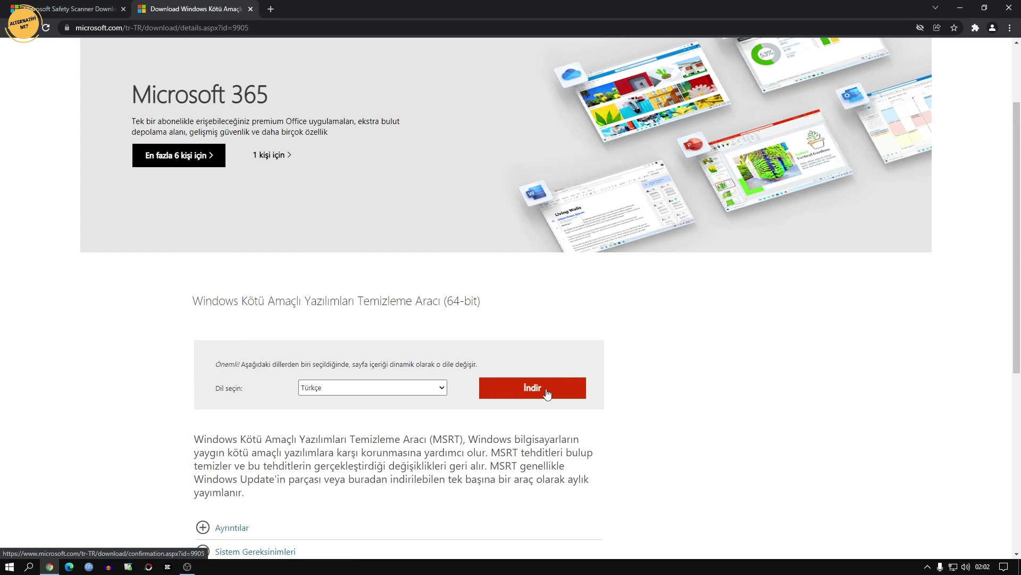
# Read the Turkish description of what the MSRT tool does and how it is released.
pyautogui.scroll(-2, 546, 394)
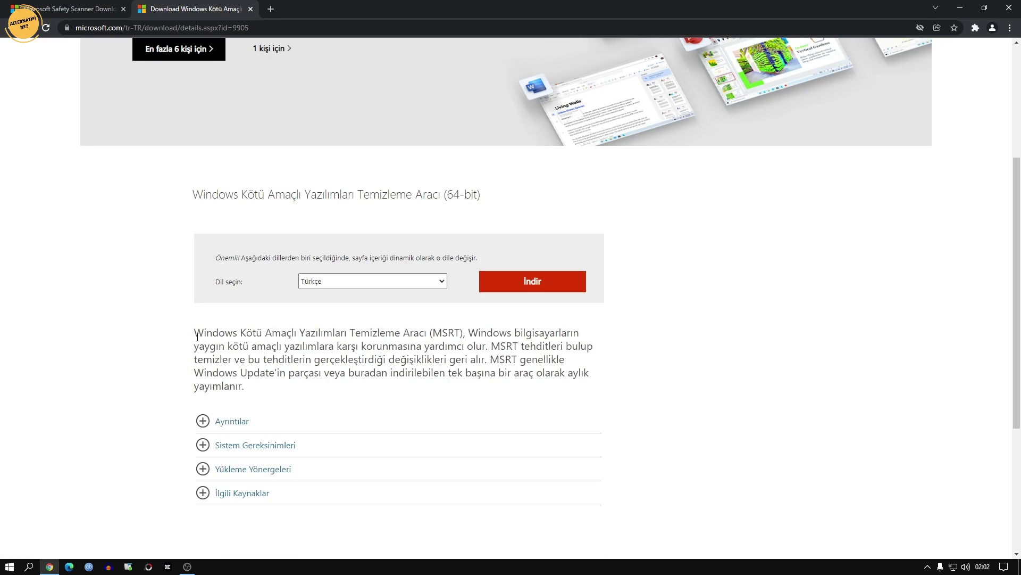
pyautogui.moveTo(199, 336); pyautogui.dragTo(430, 332)
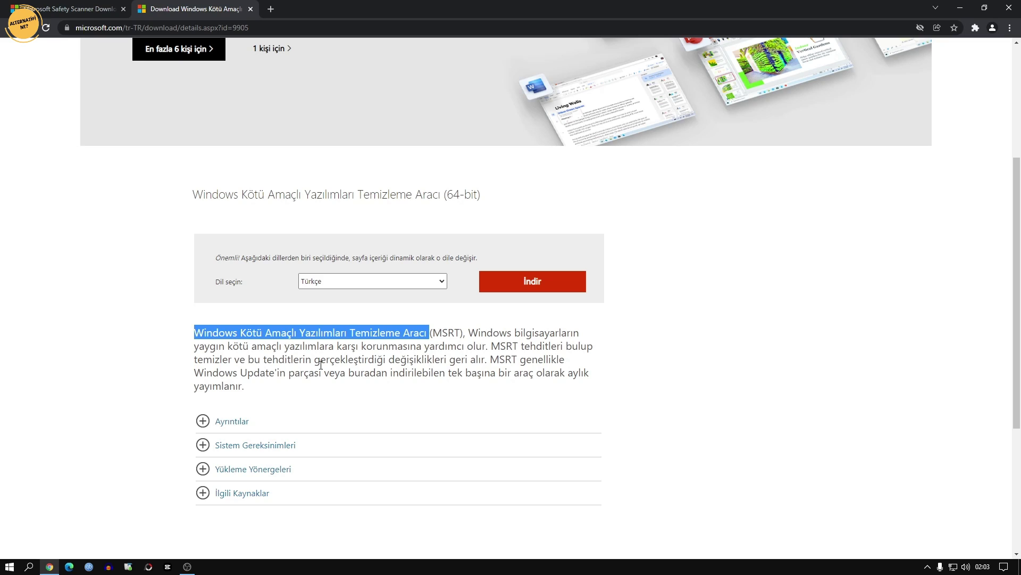
pyautogui.click(476, 358)
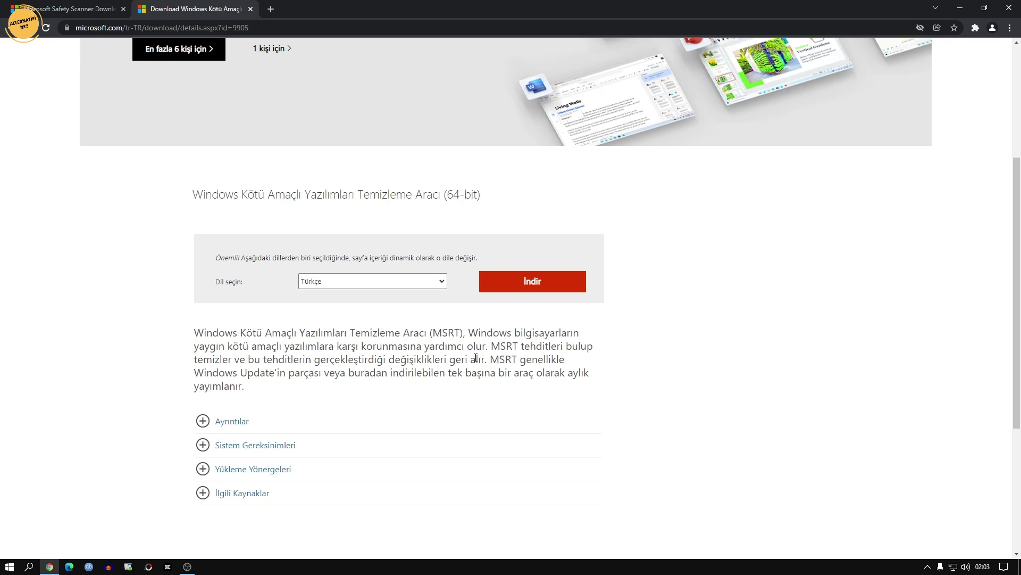
pyautogui.moveTo(484, 359); pyautogui.dragTo(265, 361)
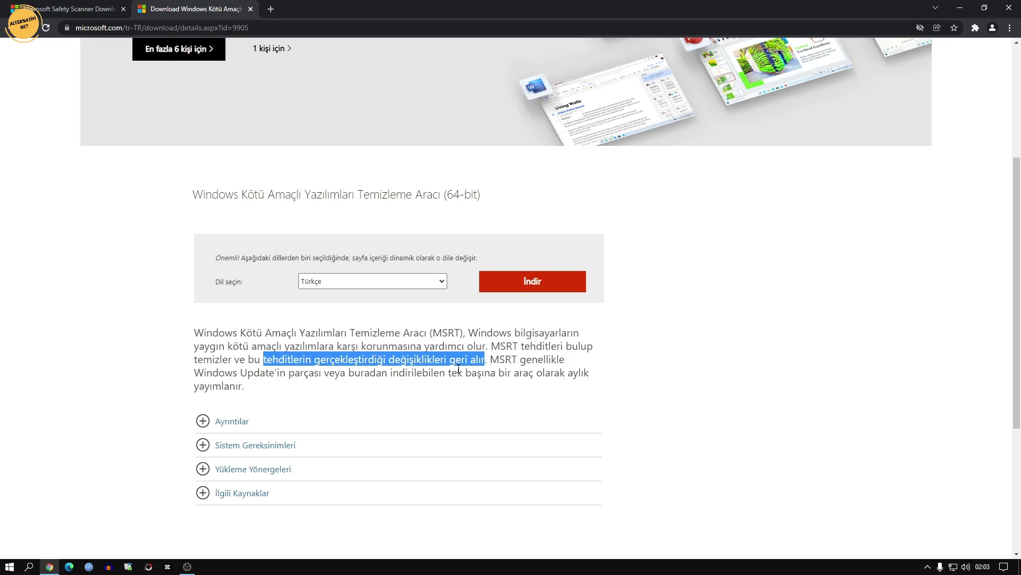
pyautogui.moveTo(491, 361); pyautogui.dragTo(561, 364)
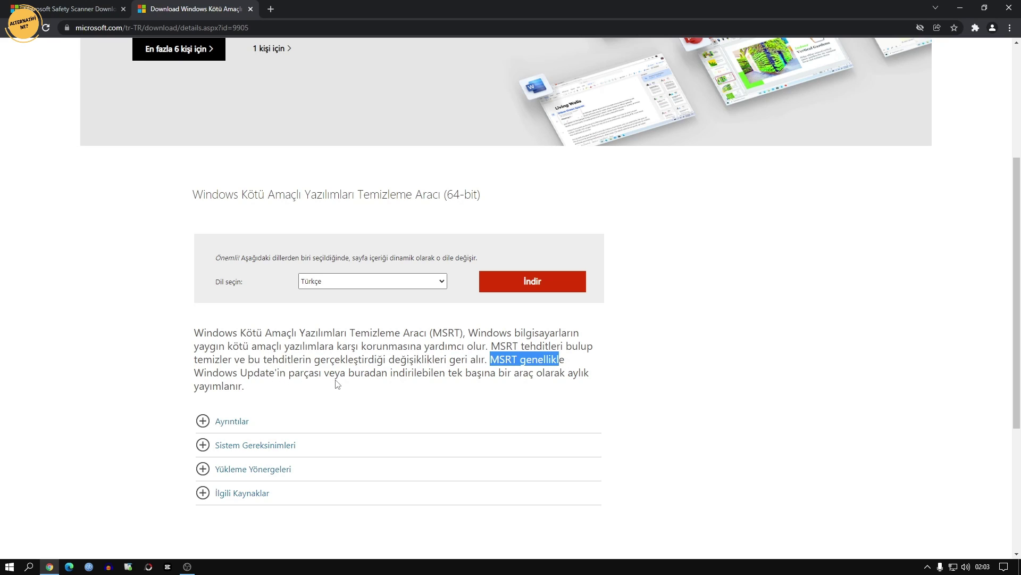
pyautogui.click(598, 378)
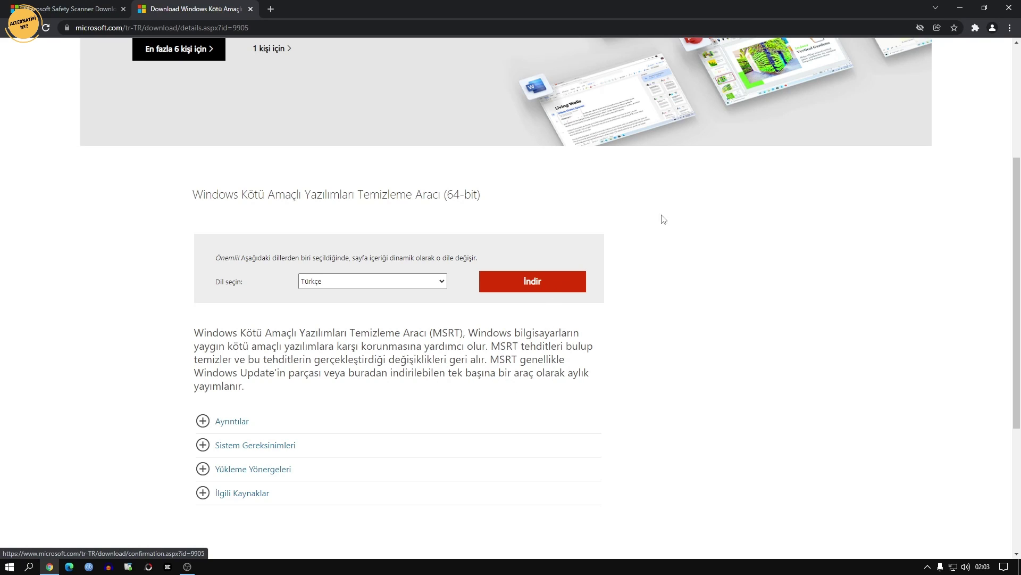
# Close the browser and launch Windows-KB890830-x64-V5.96 from the İndirilenler folder in File Explorer, moving its wizard towards the middle of the desktop.
pyautogui.click(1010, 8)
pyautogui.doubleClick(20, 16)
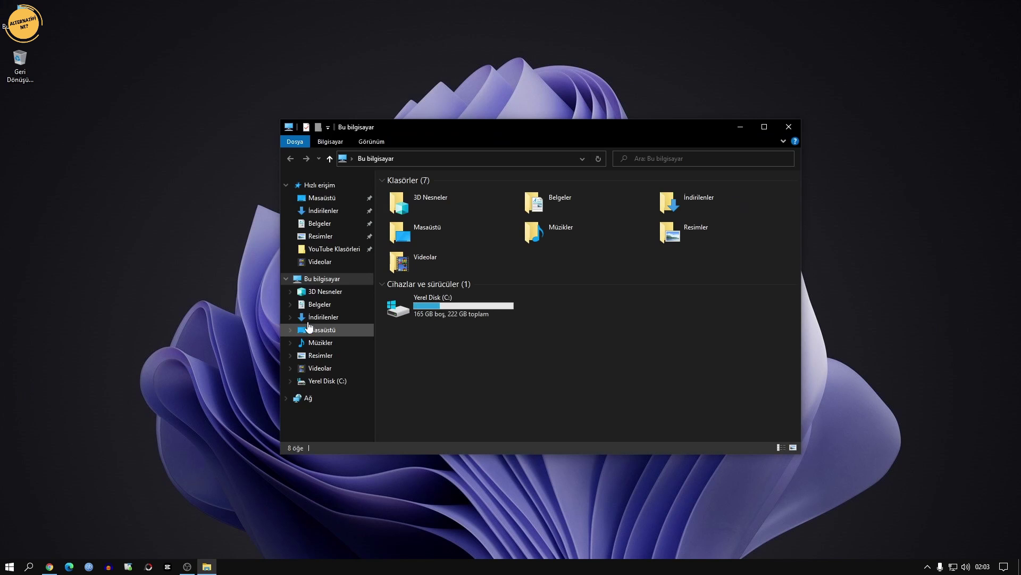
pyautogui.click(323, 317)
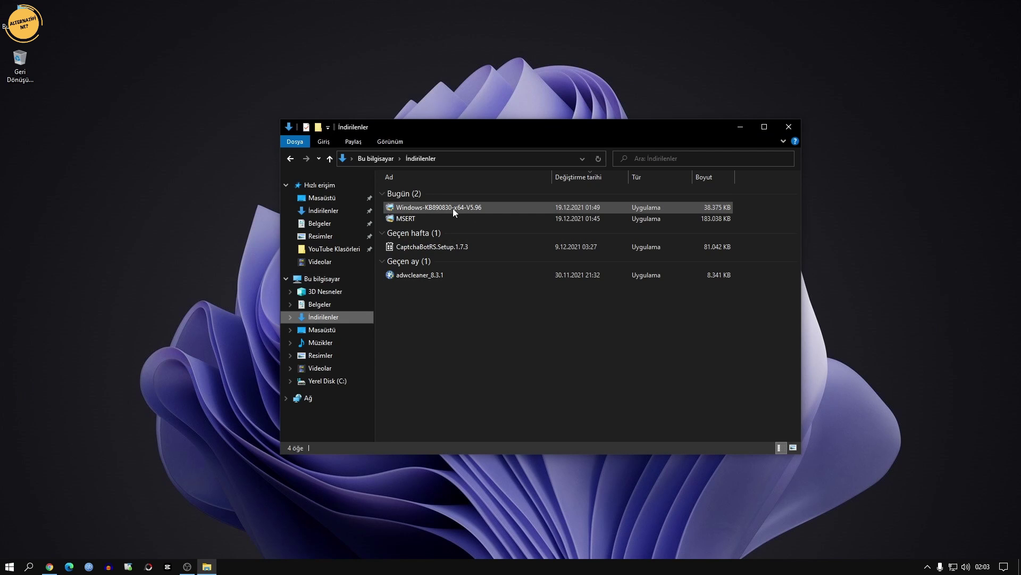
pyautogui.moveTo(454, 209)
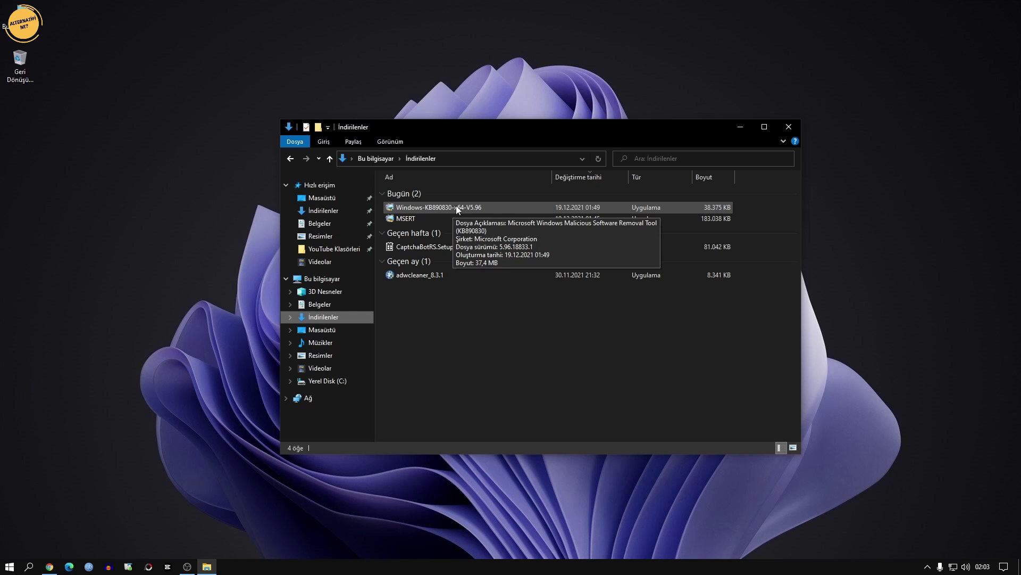
pyautogui.doubleClick(456, 207)
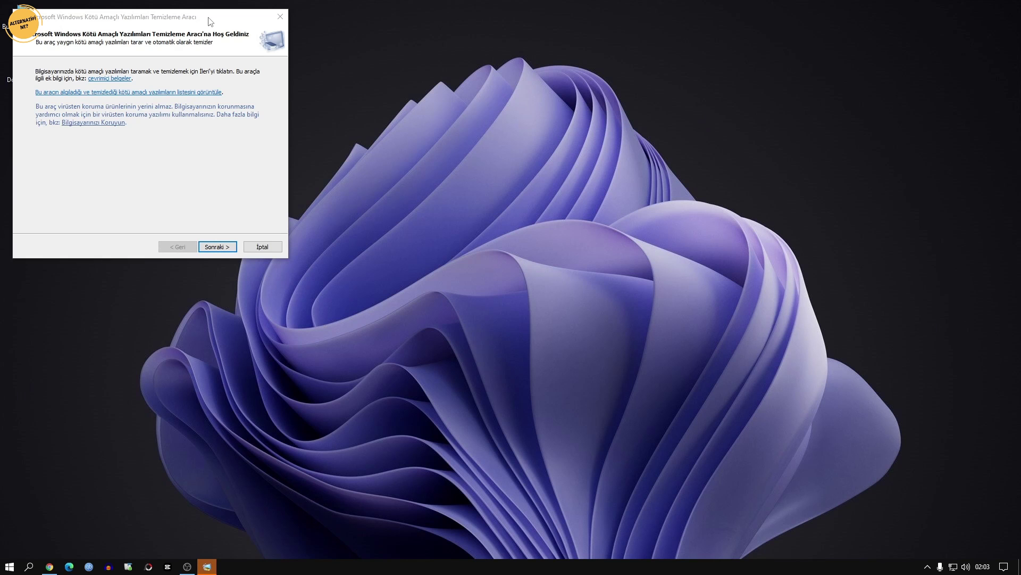
pyautogui.moveTo(209, 23); pyautogui.dragTo(561, 105)
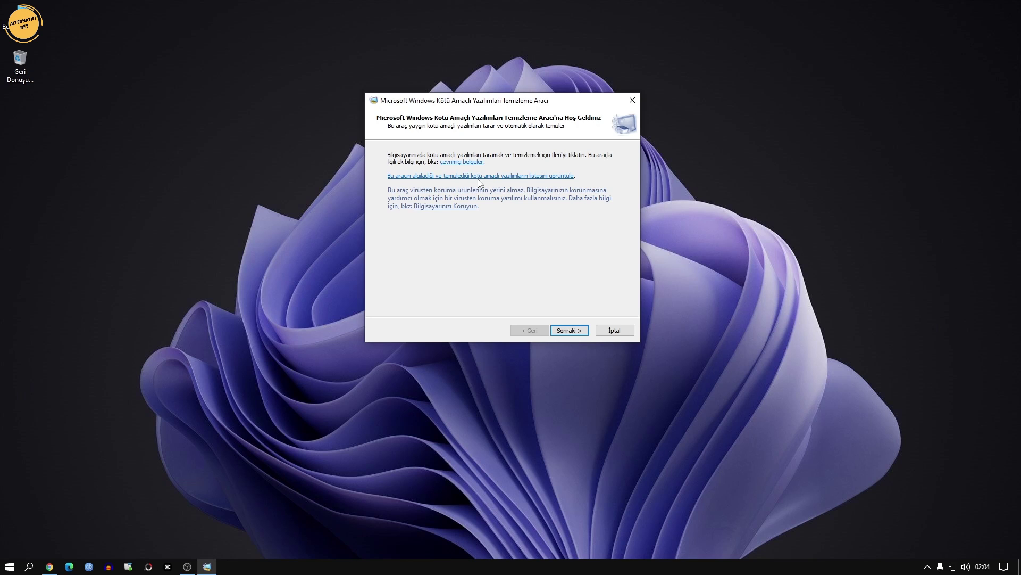
# Examine the list of malicious software that the removal tool detects and cleans, then close the list.
pyautogui.click(517, 181)
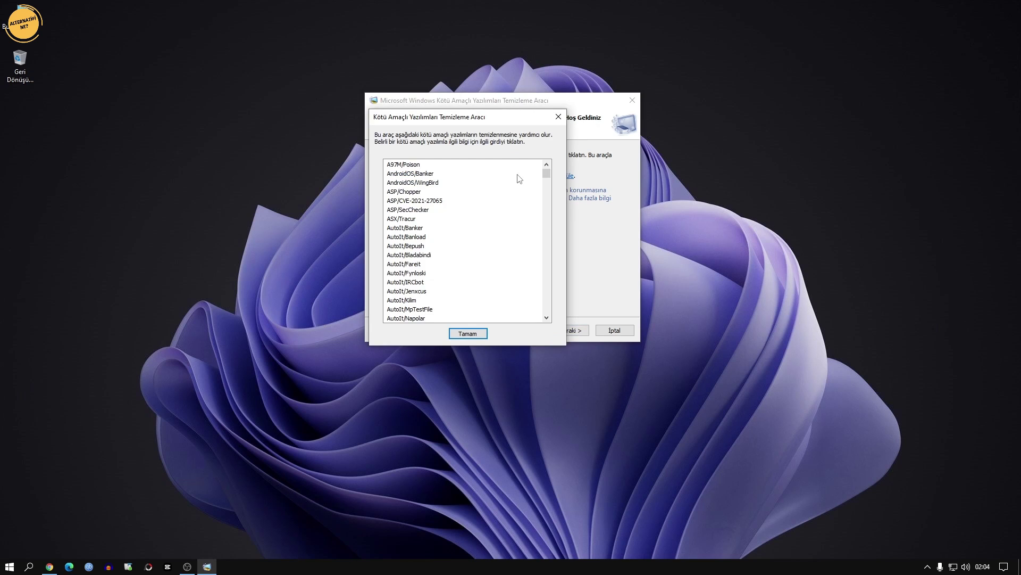
pyautogui.moveTo(524, 121); pyautogui.dragTo(317, 119)
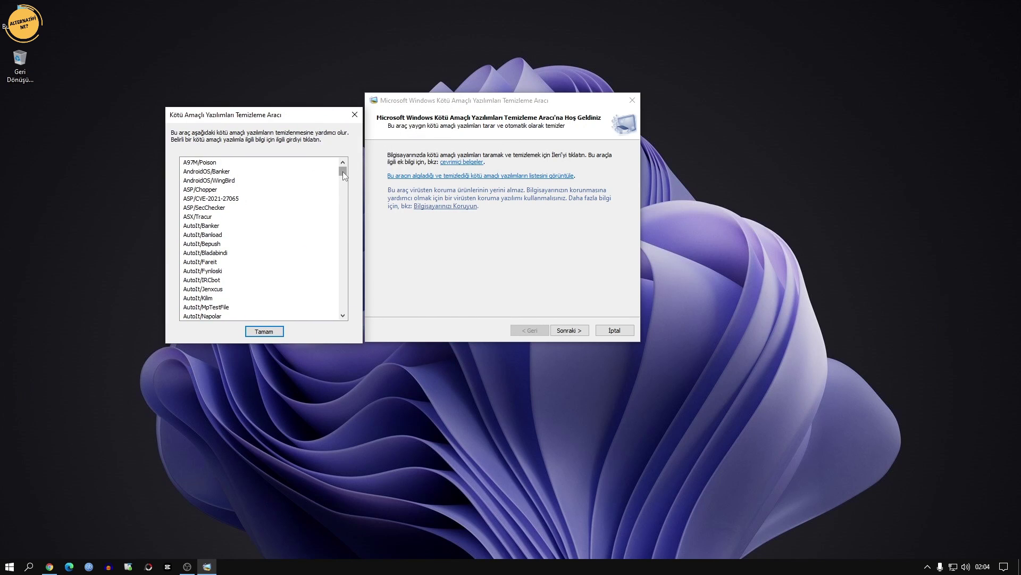
pyautogui.moveTo(343, 172); pyautogui.dragTo(343, 175)
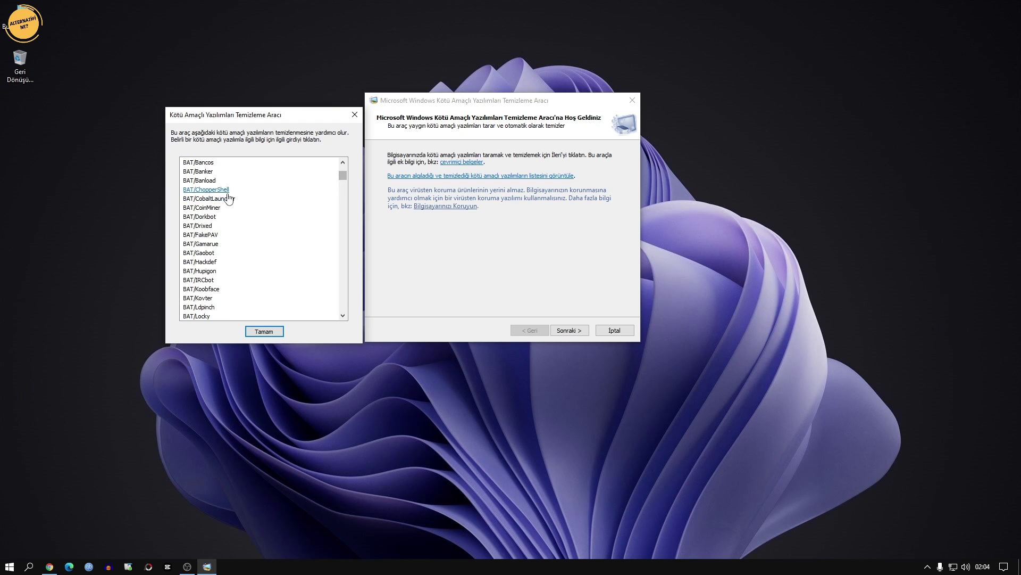
pyautogui.scroll(-10, 197, 276)
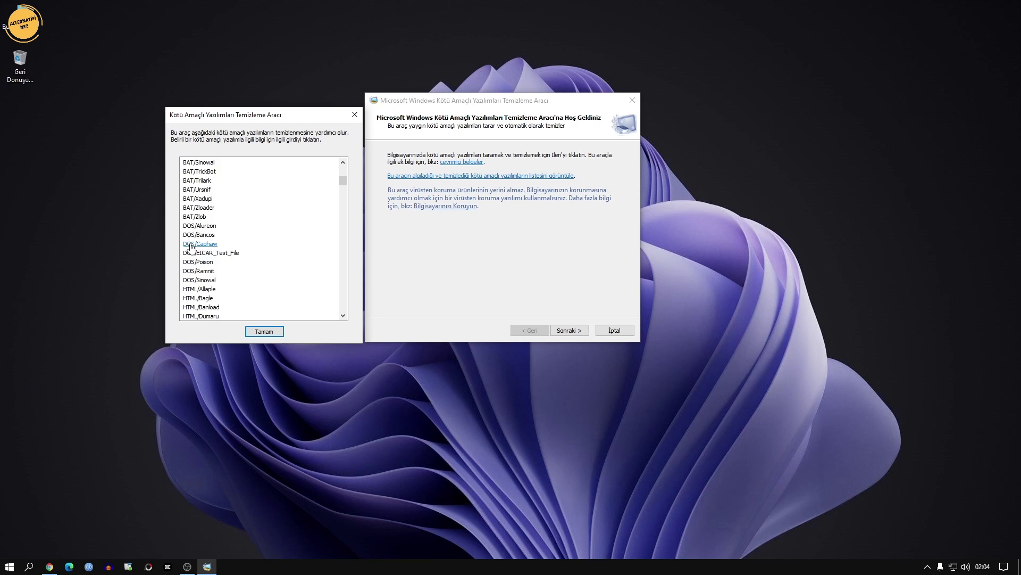
pyautogui.scroll(-5, 192, 250)
pyautogui.scroll(-2, 192, 247)
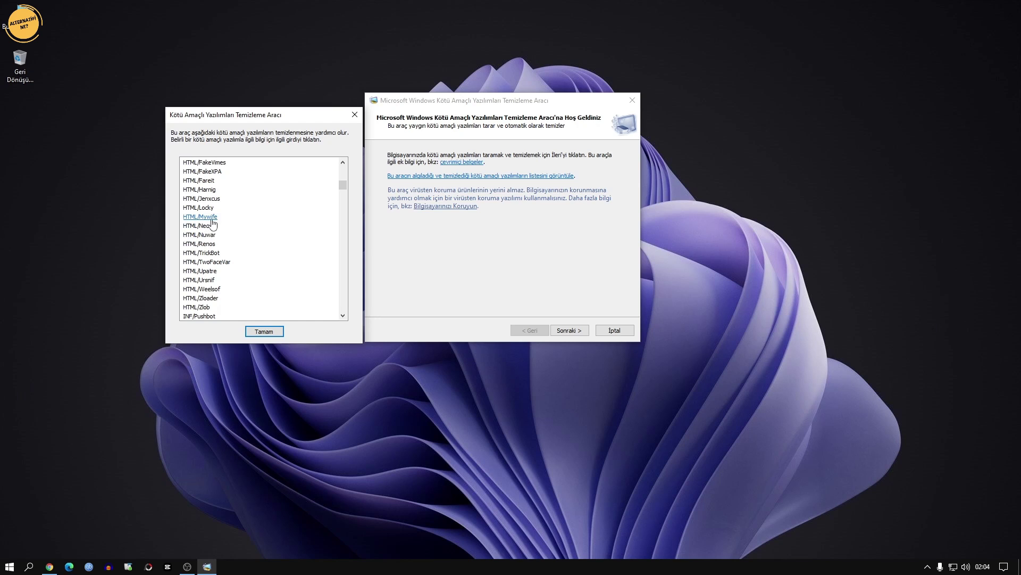
pyautogui.scroll(-5, 210, 225)
pyautogui.scroll(-3, 210, 224)
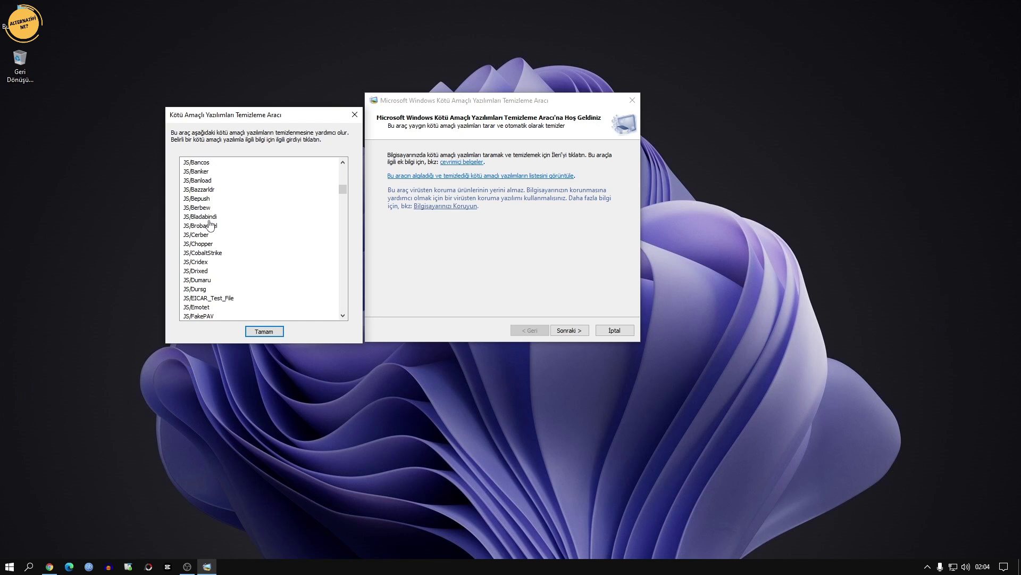
pyautogui.scroll(-15, 210, 225)
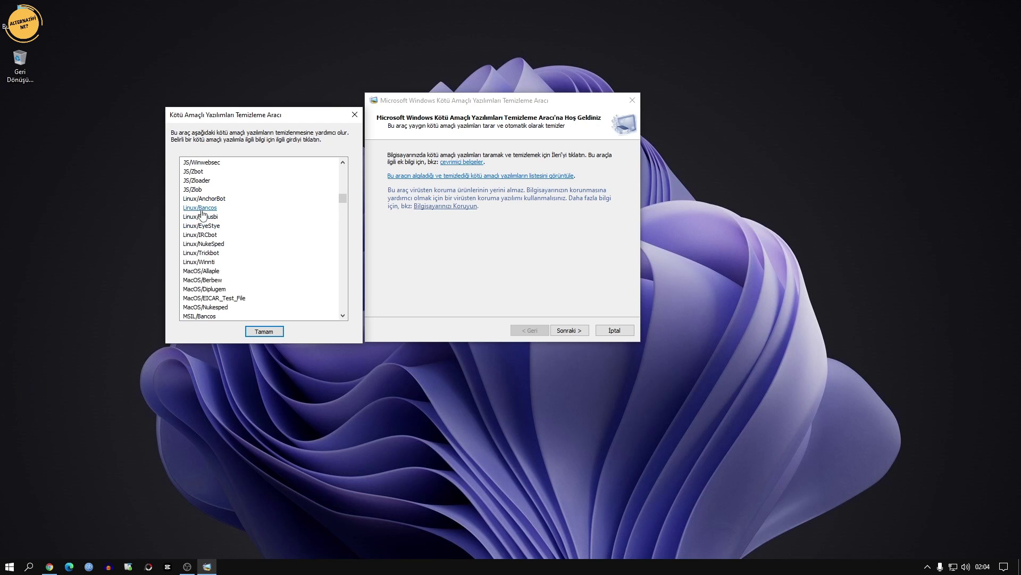
pyautogui.scroll(-3, 206, 234)
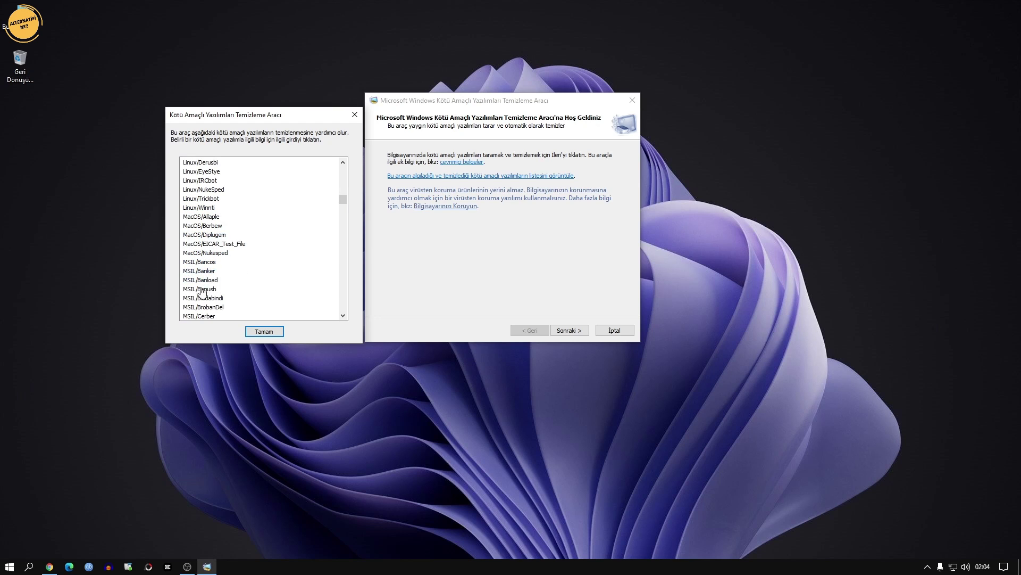
pyautogui.click(273, 331)
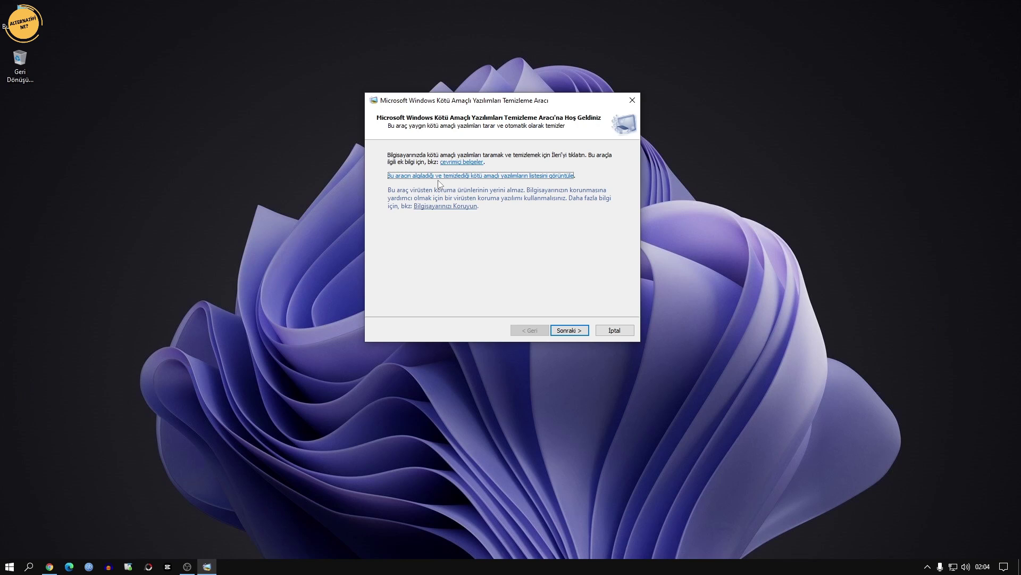
# Run a quick scan (Hızlı tarama) with the Malicious Software Removal Tool.
pyautogui.click(569, 330)
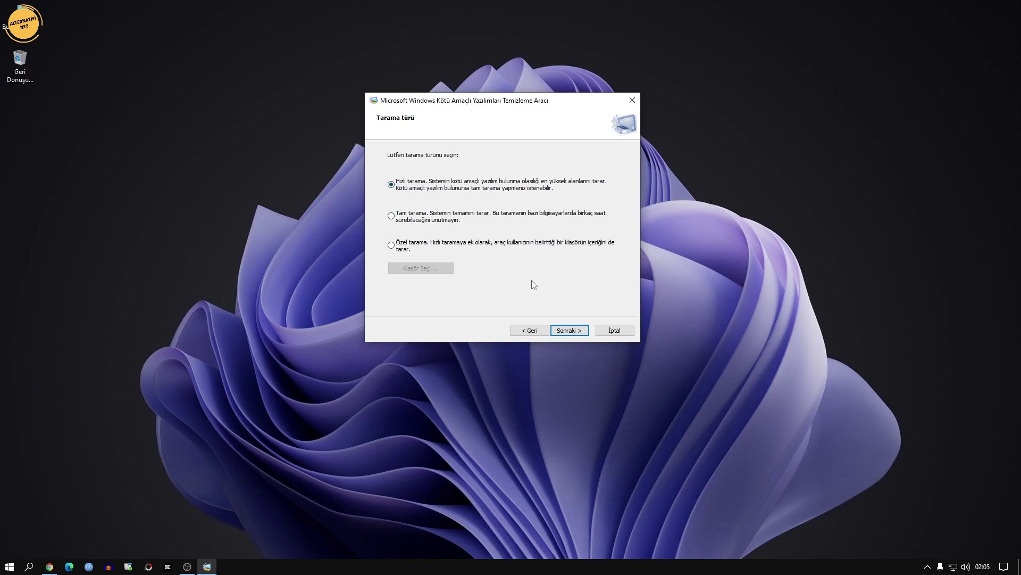
pyautogui.click(573, 332)
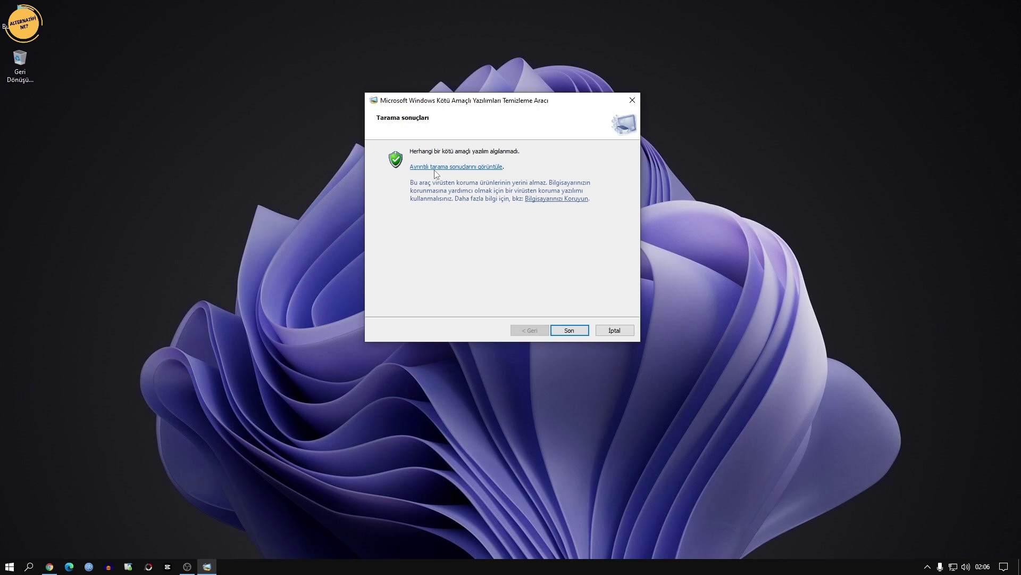
# Review the detailed scan results for each malware entry down to the end of the list, and finish the wizard.
pyautogui.click(459, 168)
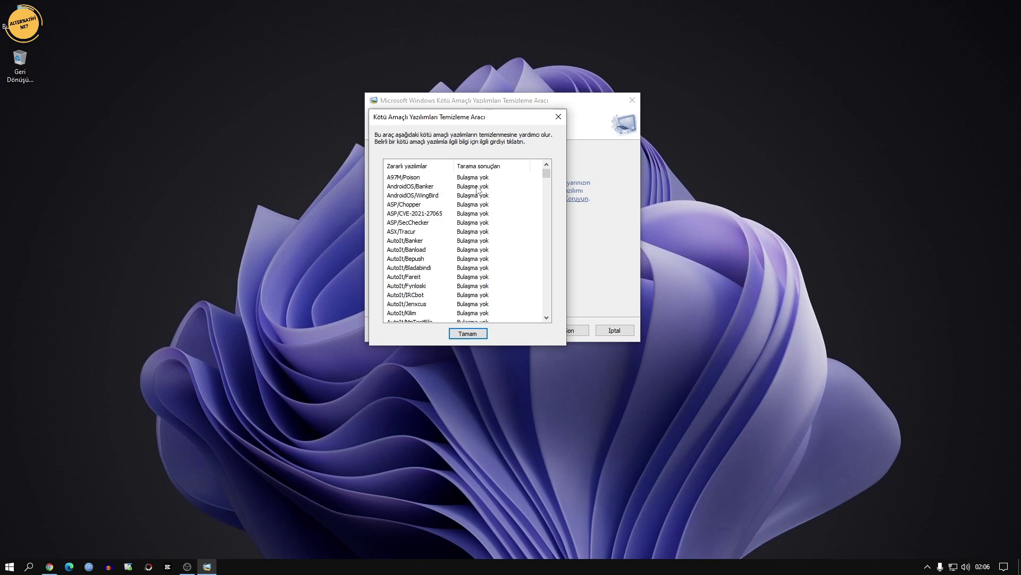
pyautogui.scroll(-10, 452, 213)
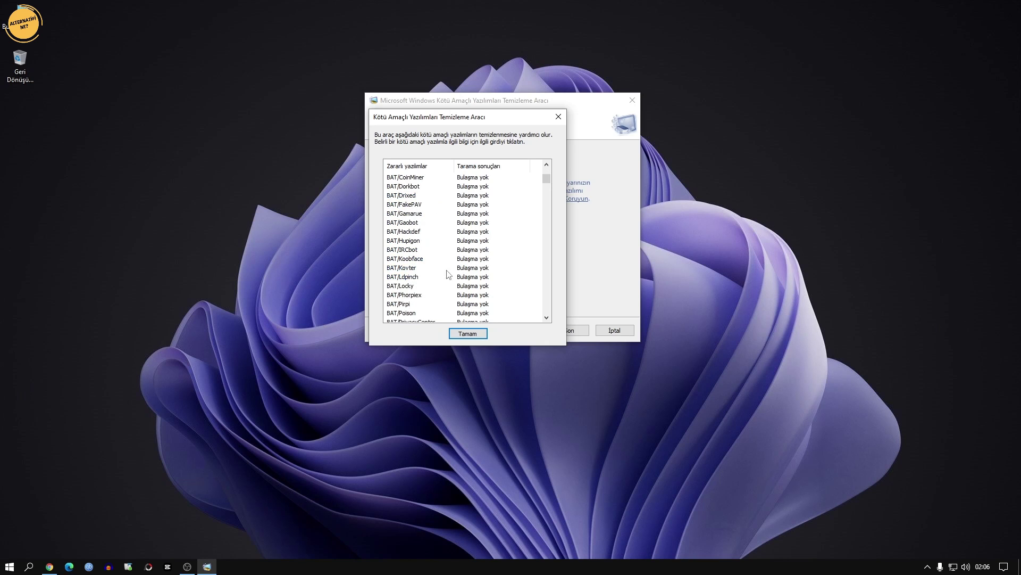
pyautogui.scroll(6, 471, 250)
pyautogui.moveTo(545, 175); pyautogui.dragTo(542, 299)
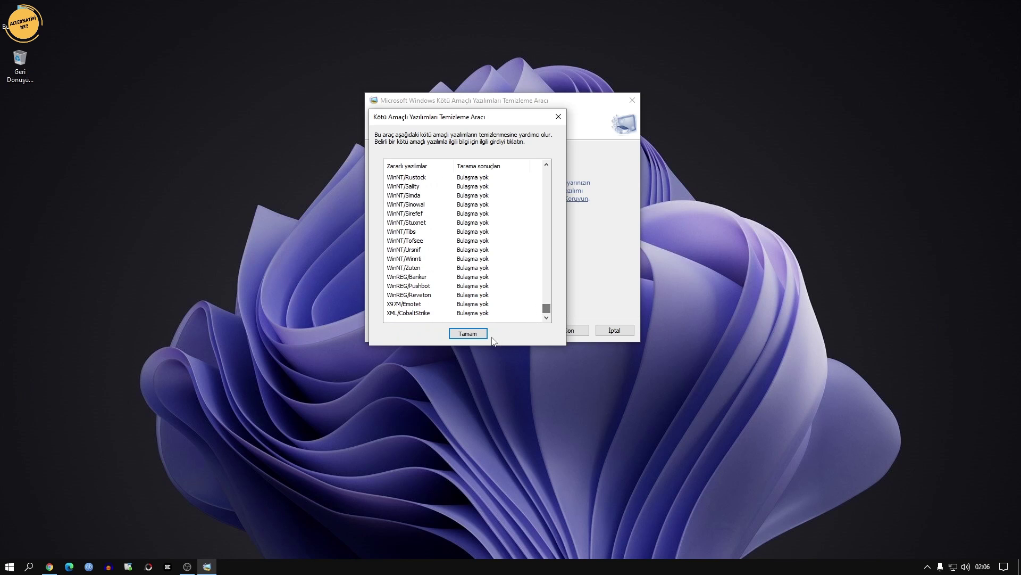
pyautogui.click(467, 333)
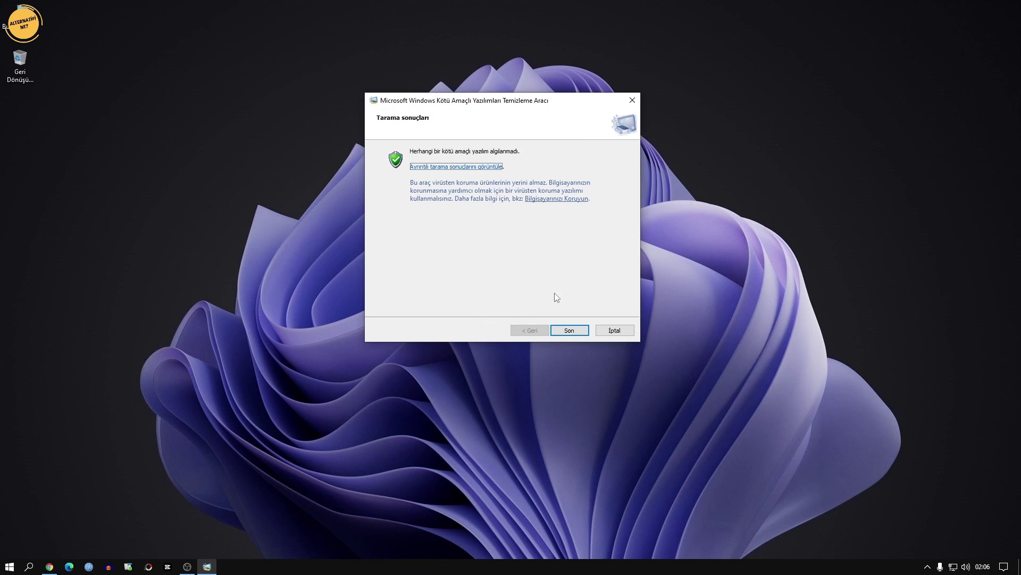
pyautogui.click(582, 328)
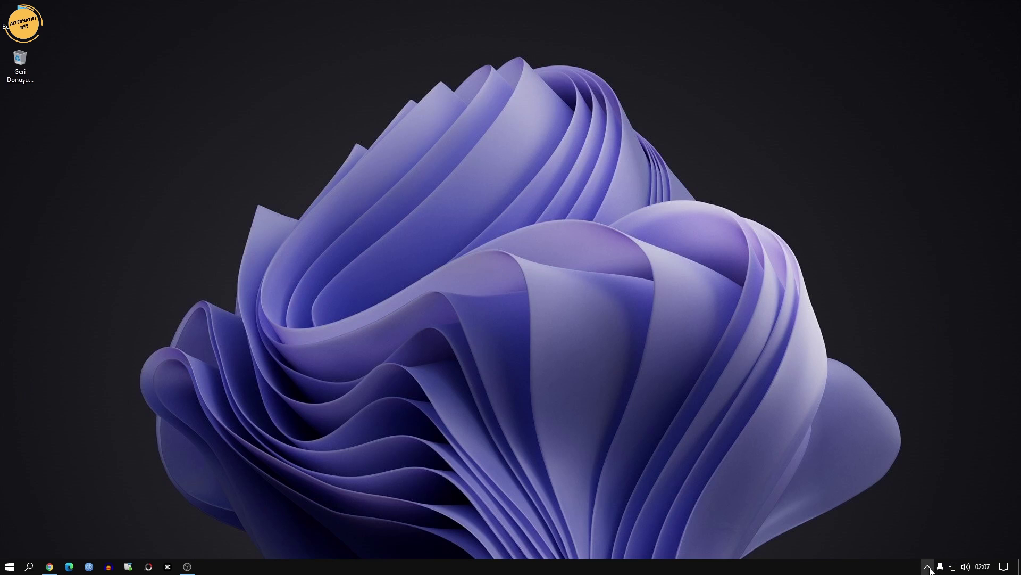
# Open Windows Security from the system tray to view the device's protection overview, and close it.
pyautogui.click(918, 548)
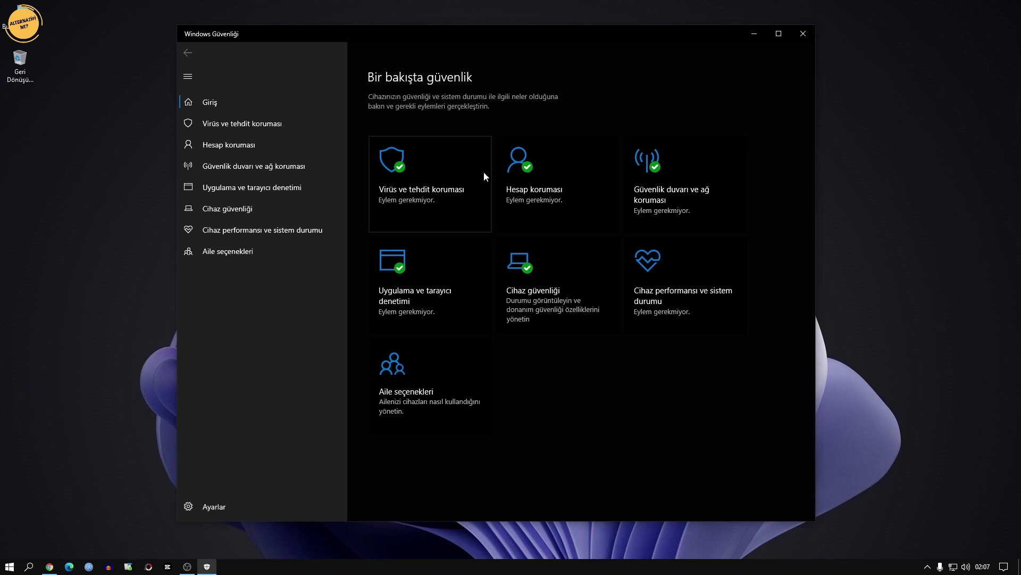
pyautogui.click(803, 33)
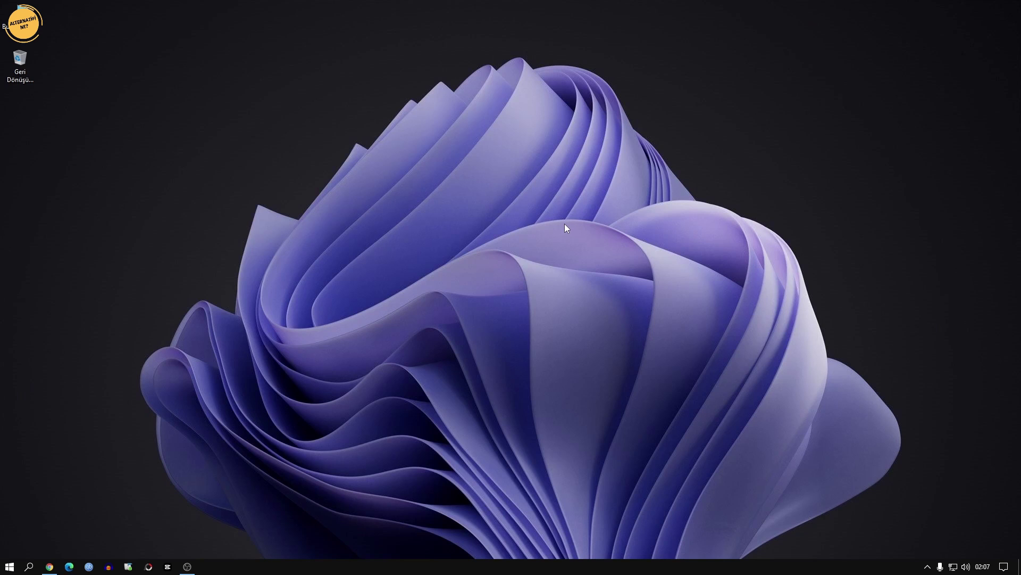